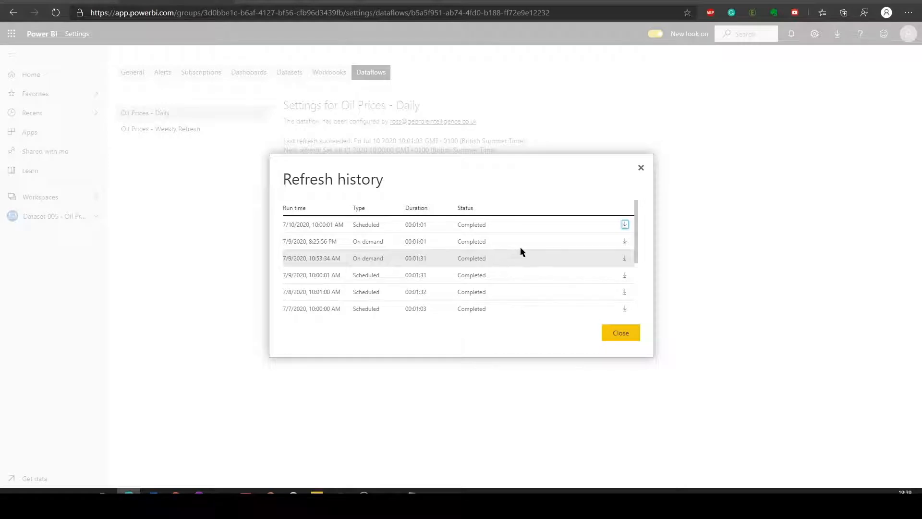
# Review the refresh history of the Oil Prices - Daily dataflow and close it.
pyautogui.scroll(-2, 523, 235)
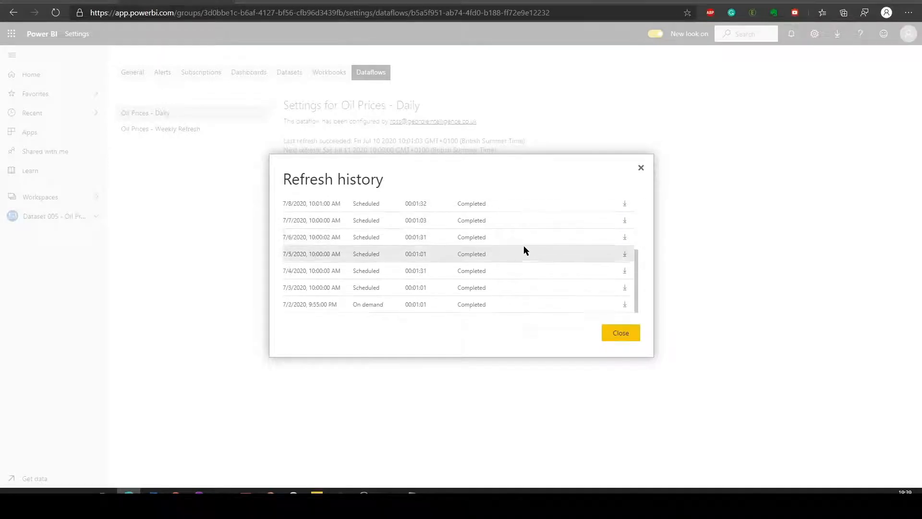
pyautogui.scroll(3, 523, 243)
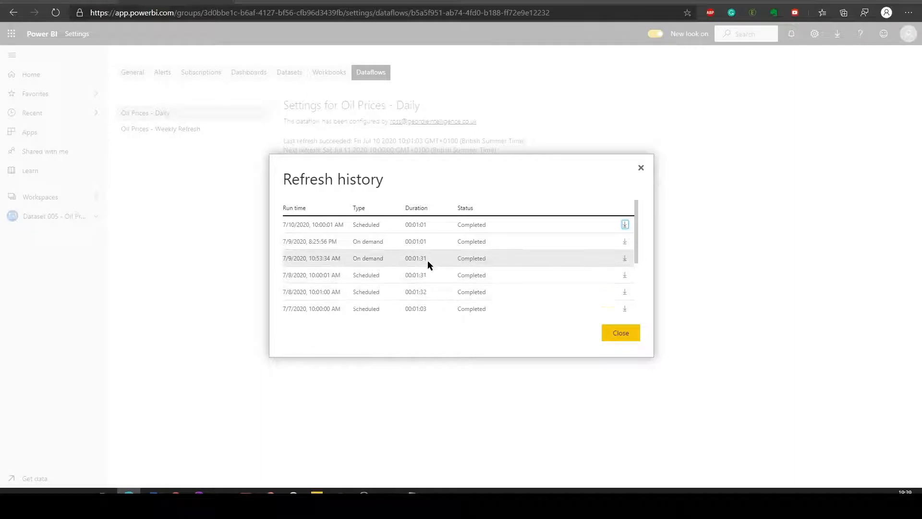
pyautogui.click(630, 336)
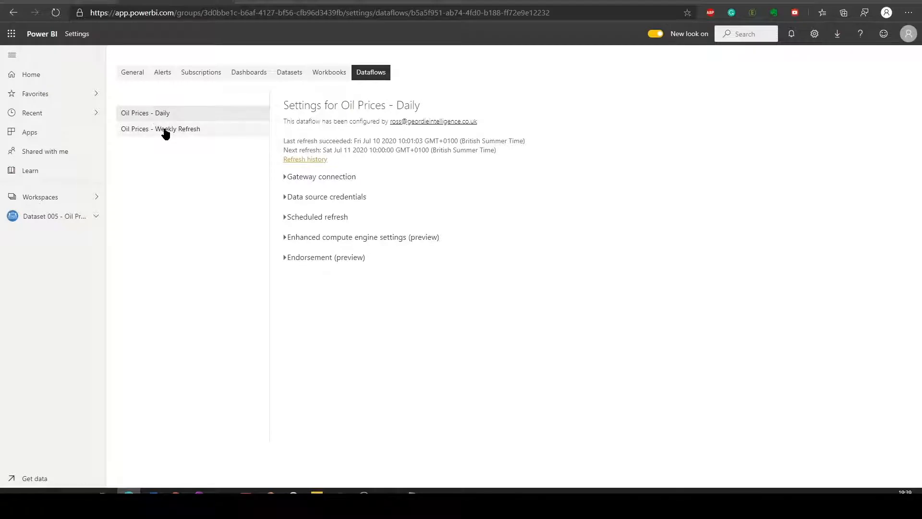
# Open the Dataset 005 - Oil Prices workspace and refresh the Oil Prices - Daily dataflow on demand.
pyautogui.click(72, 217)
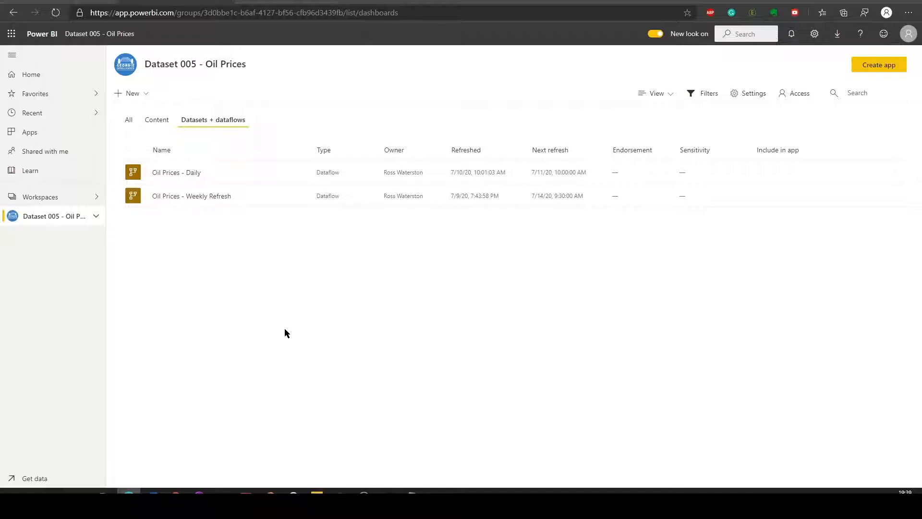
pyautogui.moveTo(265, 174)
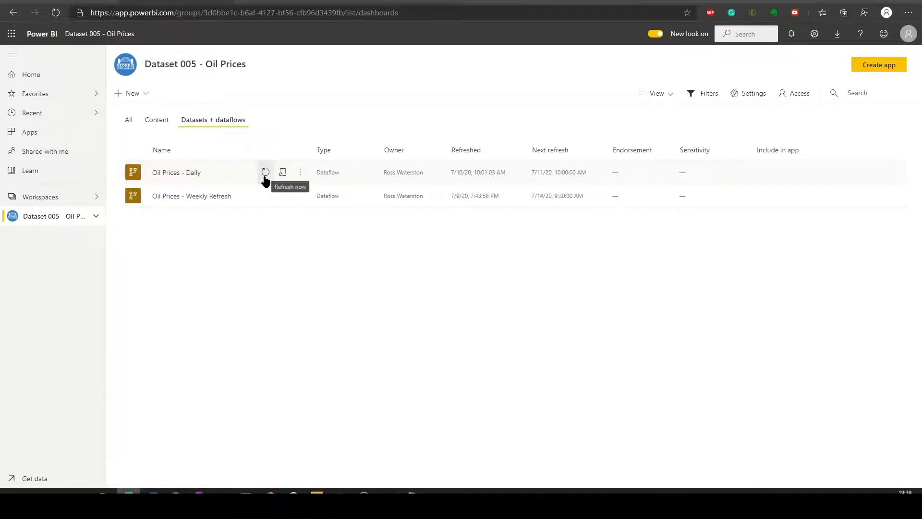
pyautogui.click(266, 173)
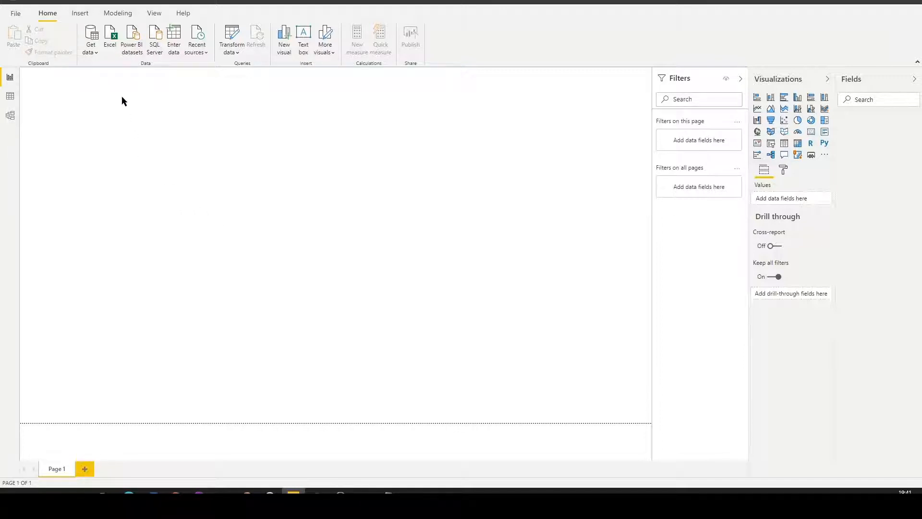
# In Power BI Desktop, connect to Power BI dataflows from the Power Platform category of data sources.
pyautogui.click(97, 54)
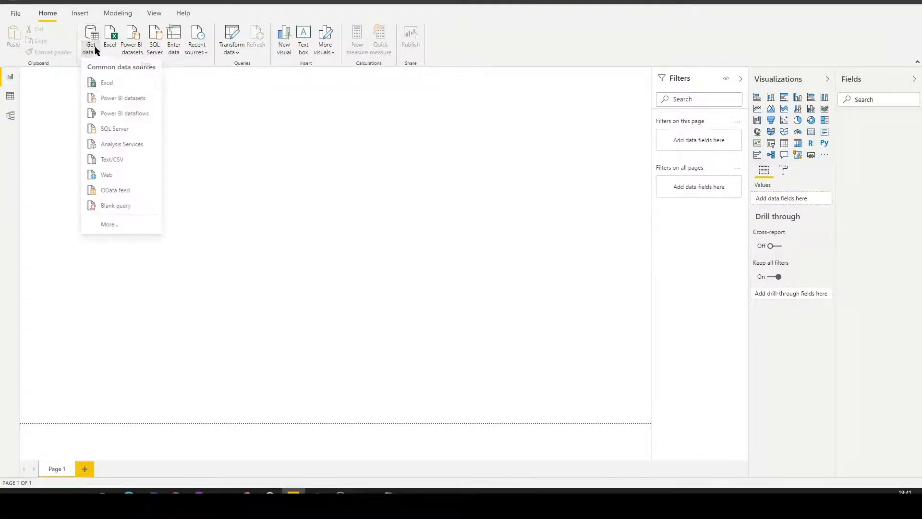
pyautogui.click(123, 224)
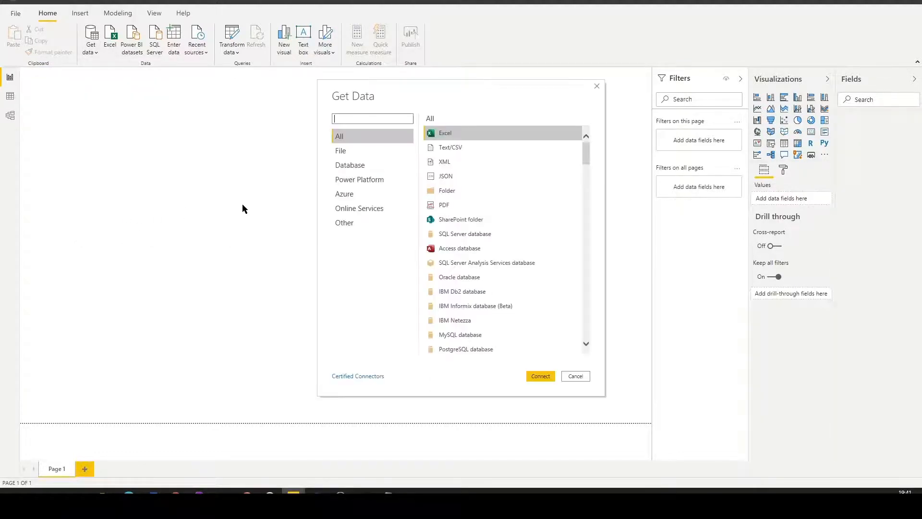
pyautogui.click(387, 179)
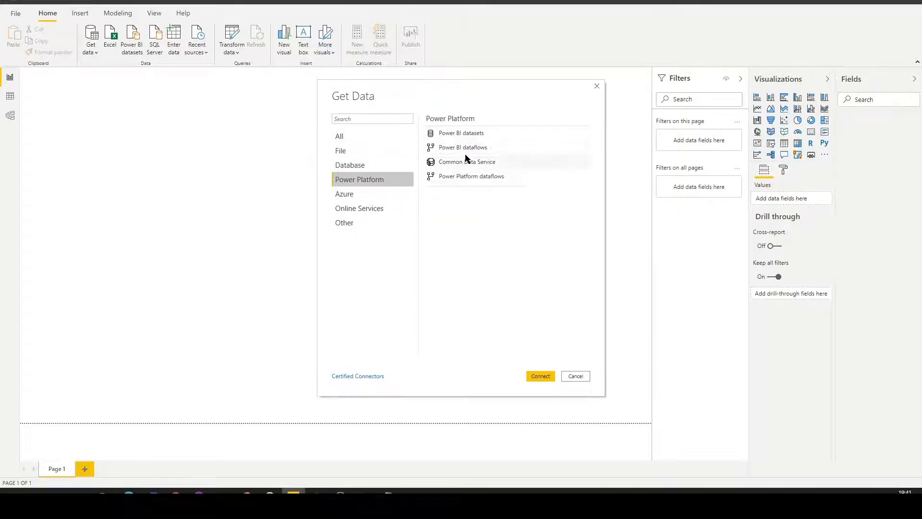
pyautogui.click(470, 149)
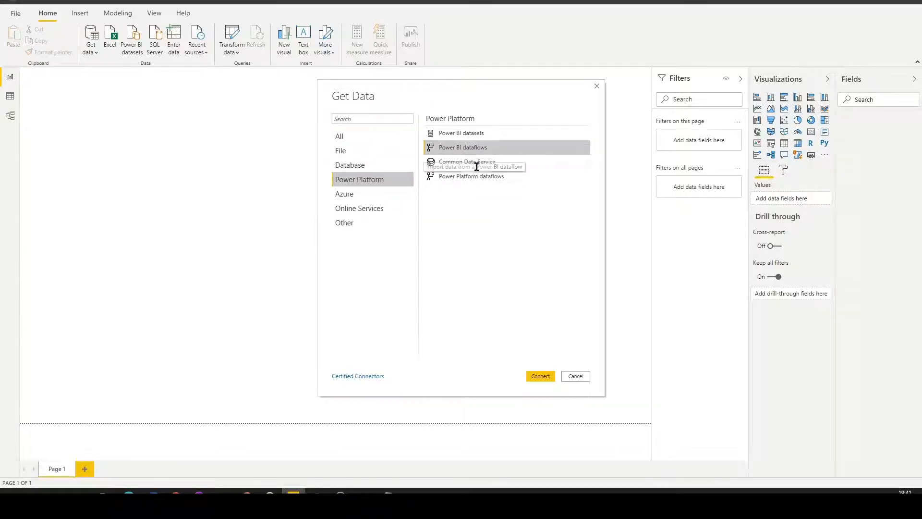
pyautogui.click(540, 375)
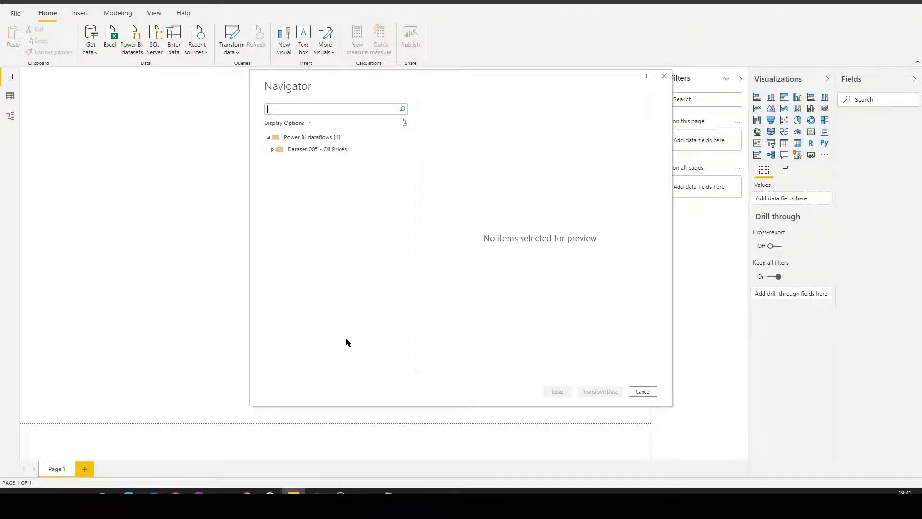
# Select the WTI-Daily and Brent - daily tables from the Oil Prices - Daily dataflow in Dataset 005 - Oil Prices.
pyautogui.click(272, 149)
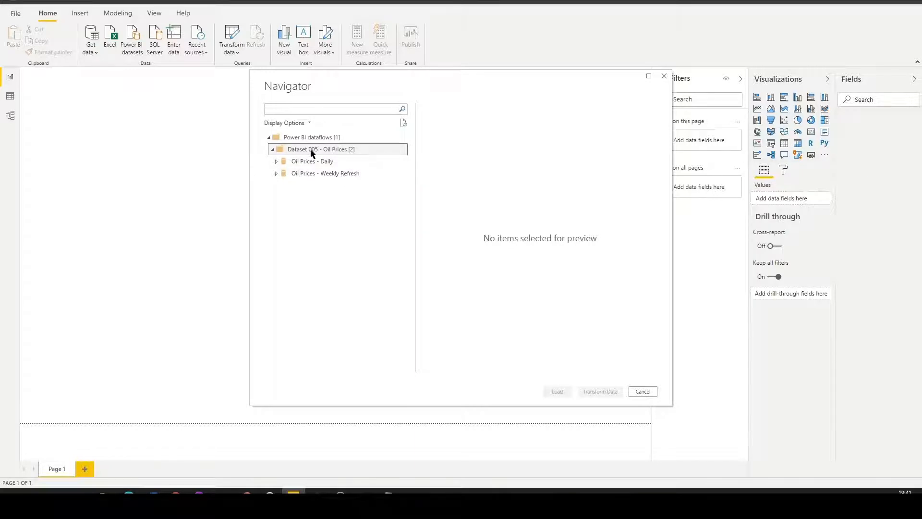
pyautogui.click(275, 164)
pyautogui.click(275, 162)
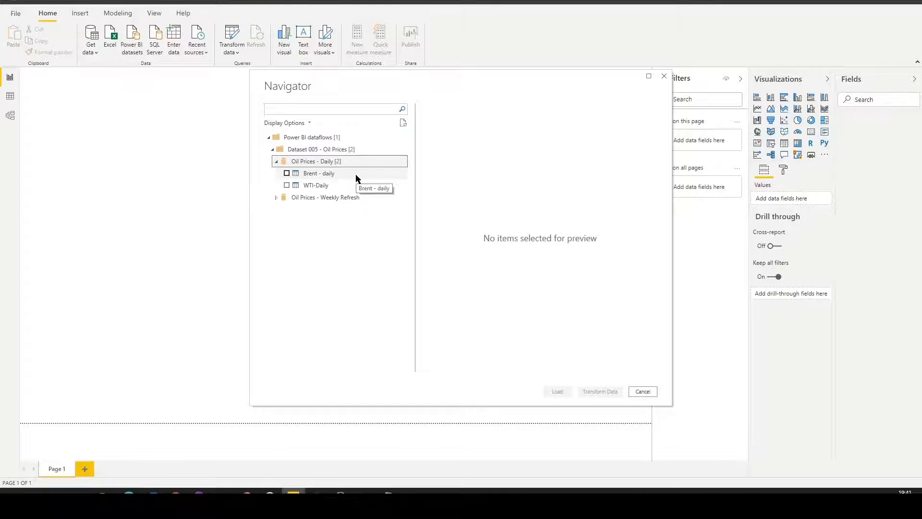
pyautogui.click(286, 185)
pyautogui.click(287, 173)
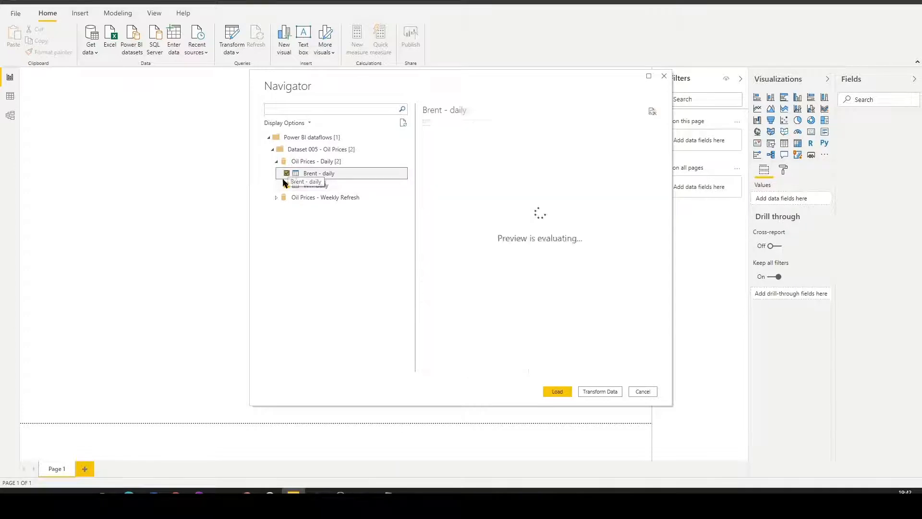
# Add the Brent-All table from the Oil Prices - Weekly Refresh dataflow to the selection and open the selected tables for transformation.
pyautogui.click(277, 199)
pyautogui.click(277, 198)
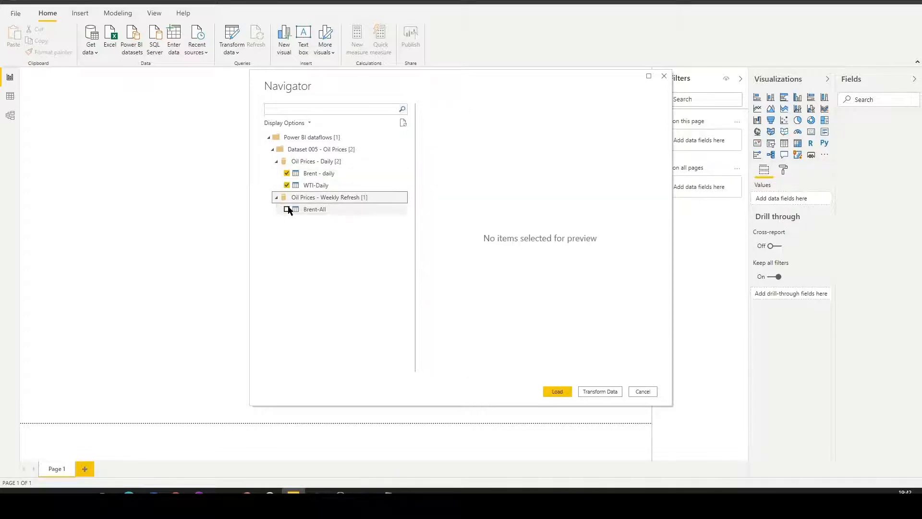
pyautogui.click(286, 209)
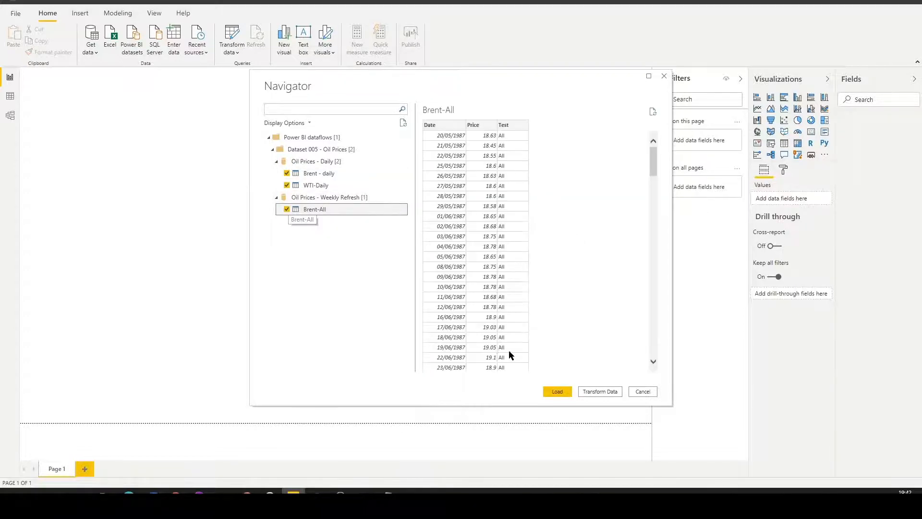
pyautogui.click(601, 392)
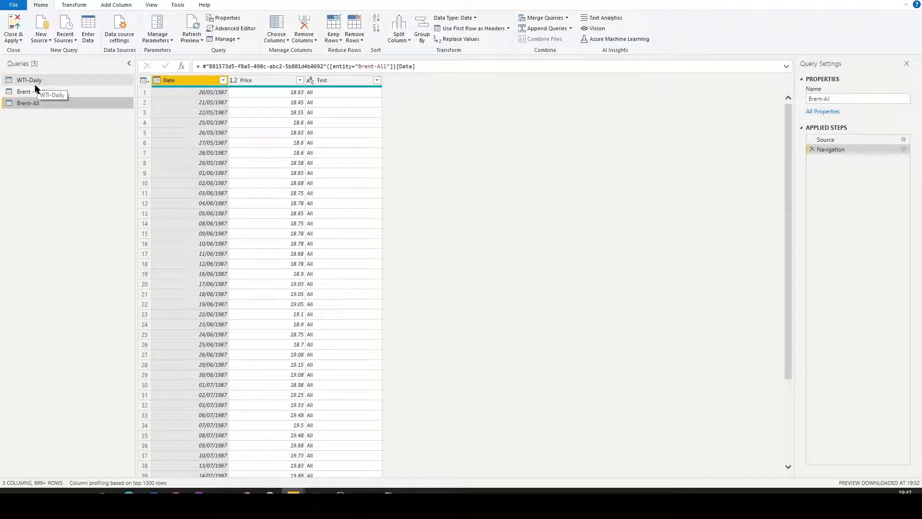
# Disable loading into the report for the Brent-All, Brent - daily and WTI-Daily queries.
pyautogui.rightClick(37, 104)
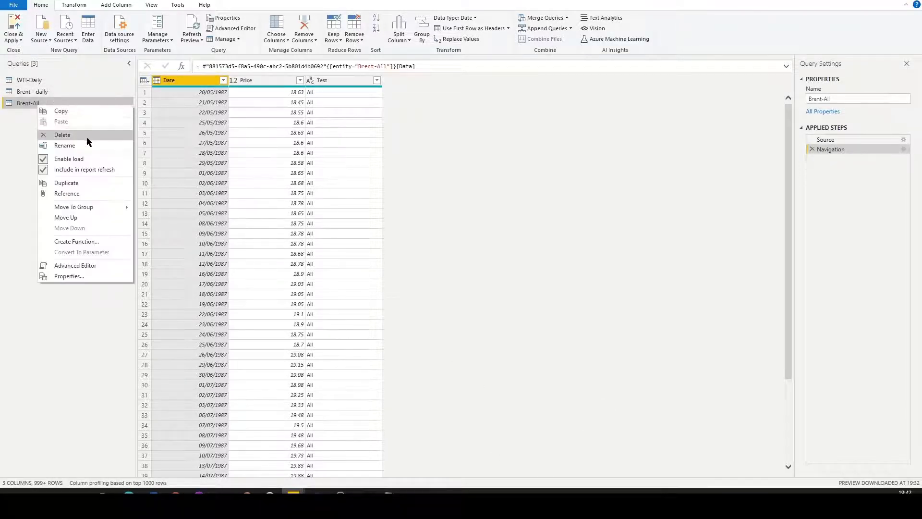
pyautogui.click(86, 159)
pyautogui.rightClick(45, 89)
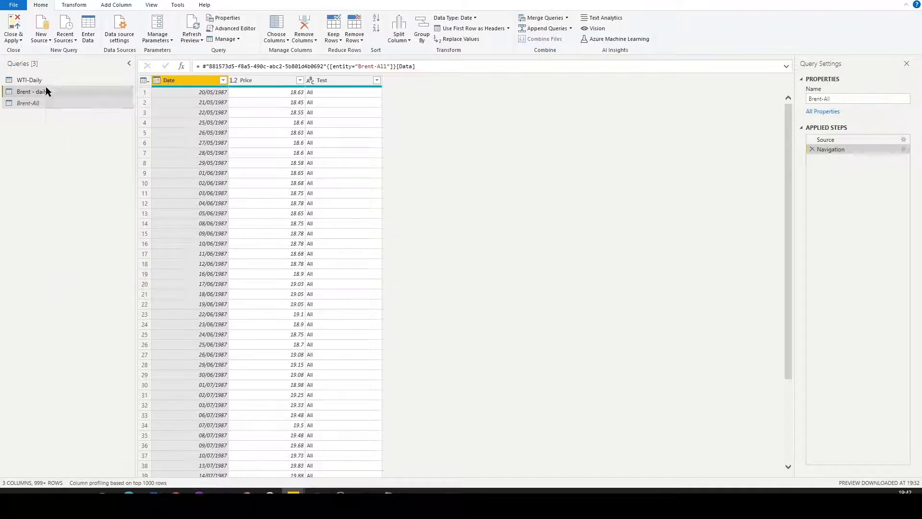
pyautogui.click(77, 143)
pyautogui.rightClick(39, 81)
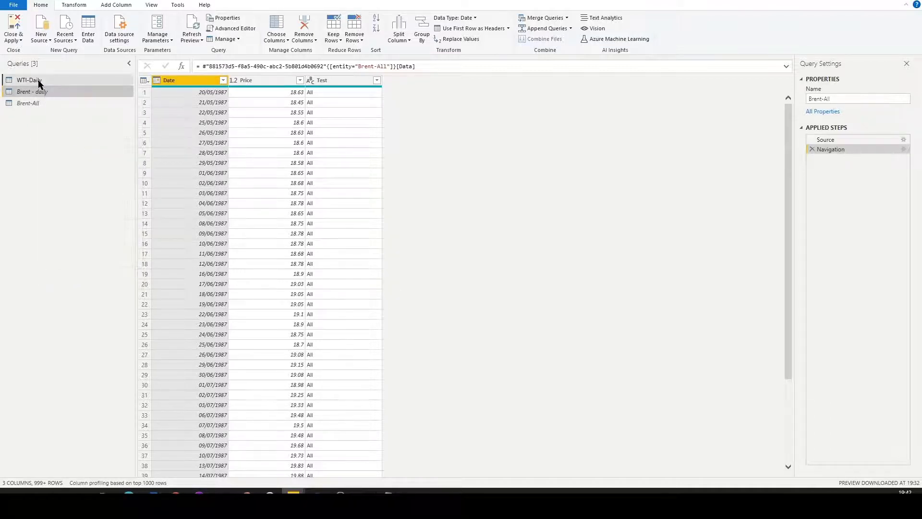
pyautogui.click(72, 135)
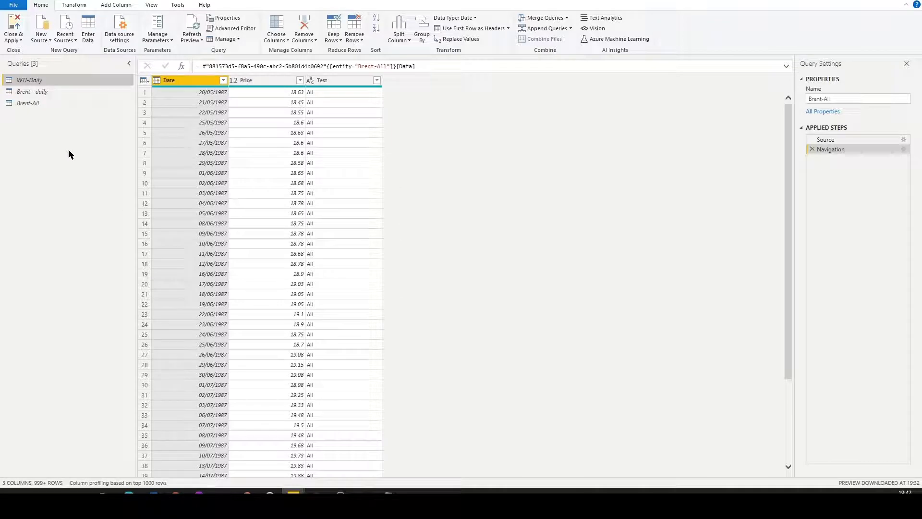
# Append Brent-All to Brent - daily as a new query and remove the Test column from the combined table.
pyautogui.click(53, 91)
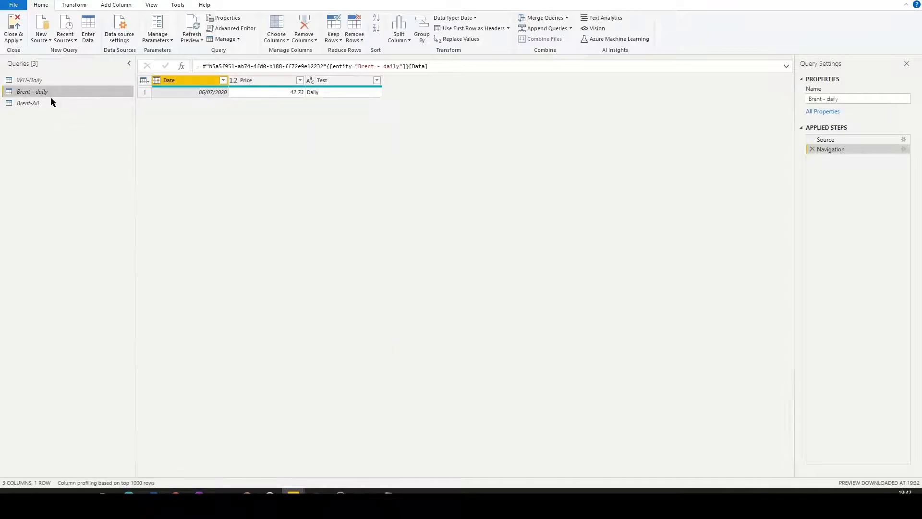
pyautogui.click(43, 103)
pyautogui.click(44, 82)
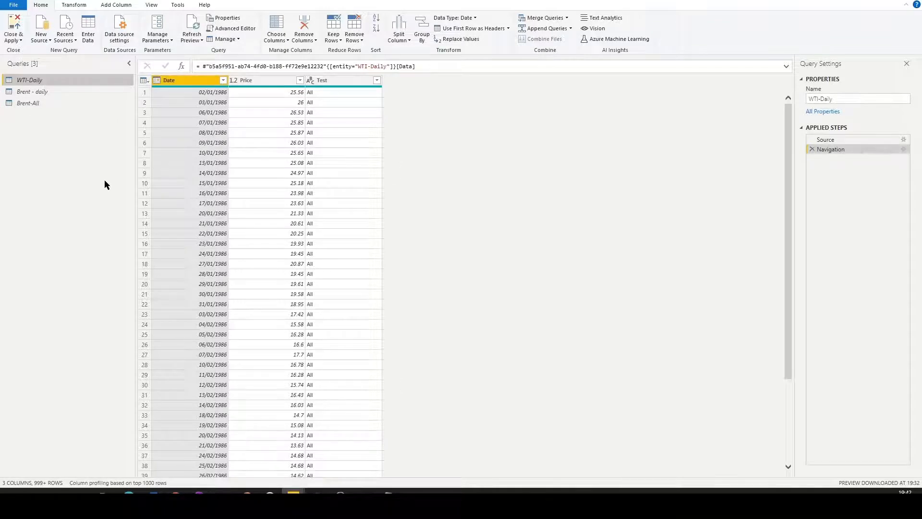
pyautogui.click(50, 93)
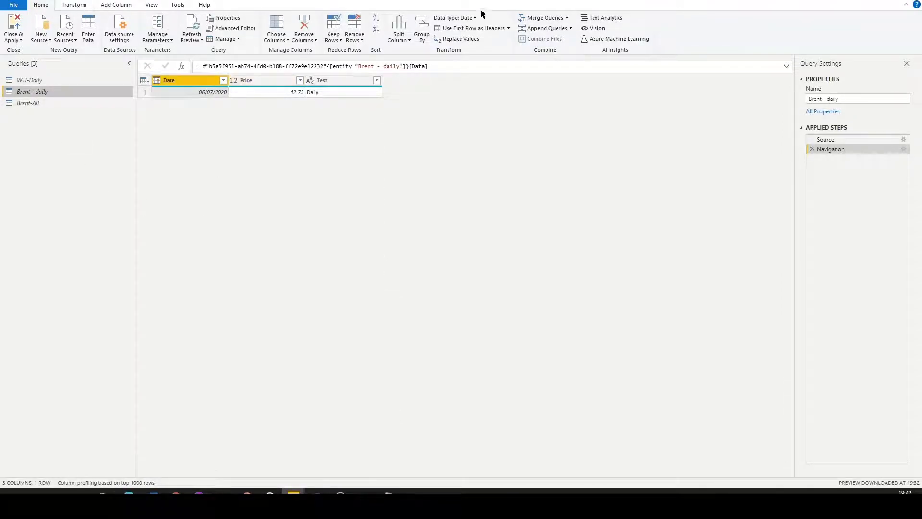
pyautogui.click(570, 28)
pyautogui.click(574, 52)
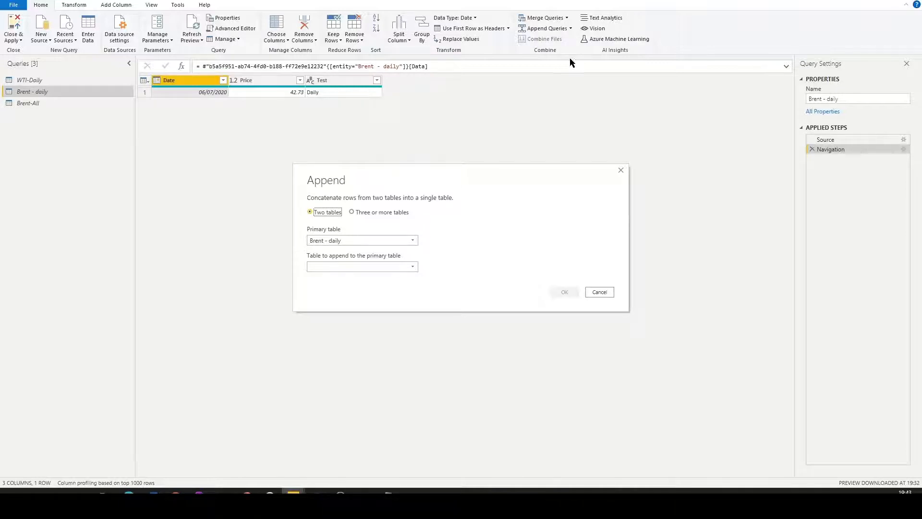
pyautogui.click(365, 267)
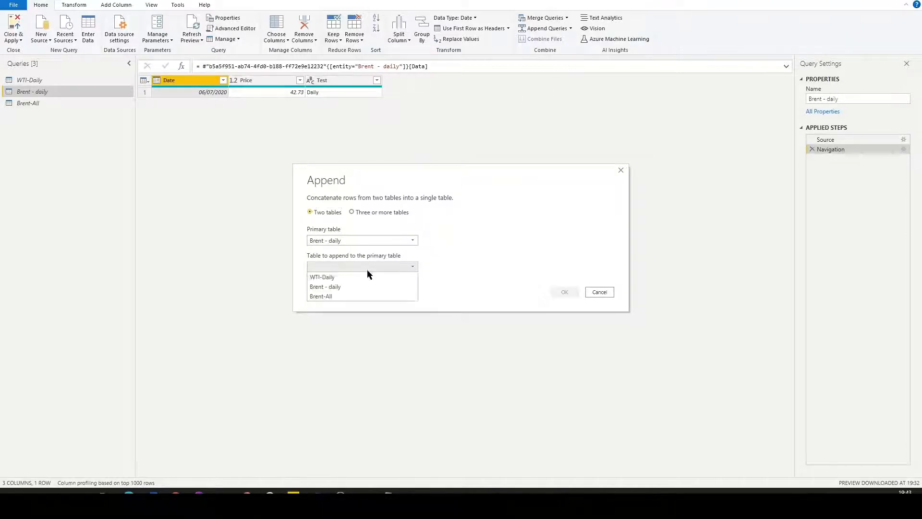
pyautogui.click(363, 297)
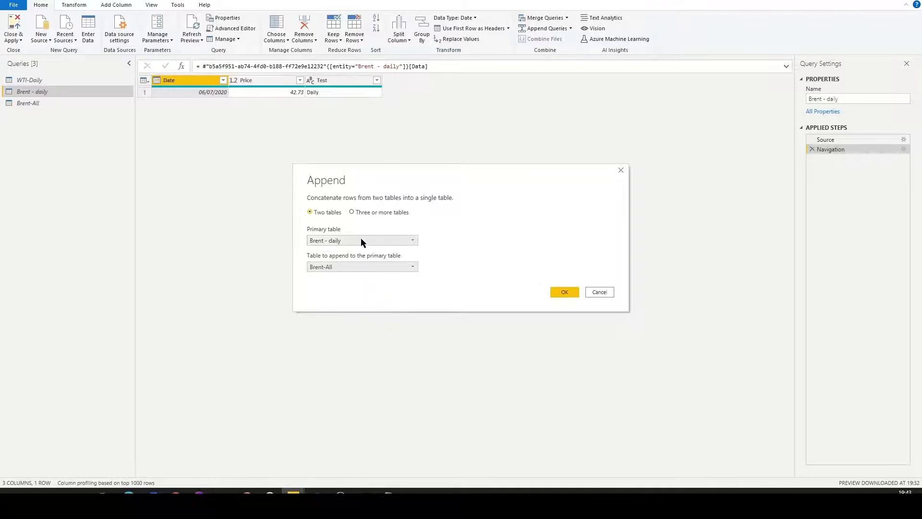
pyautogui.click(569, 295)
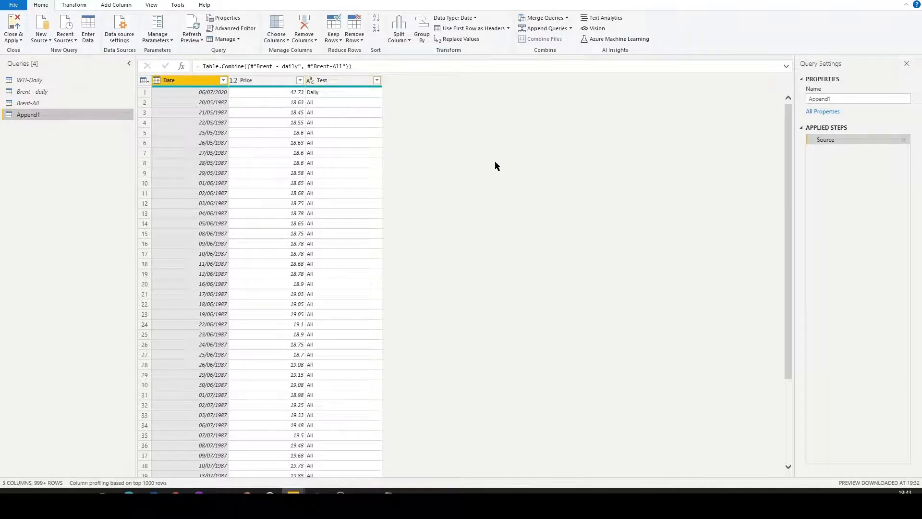
pyautogui.rightClick(340, 85)
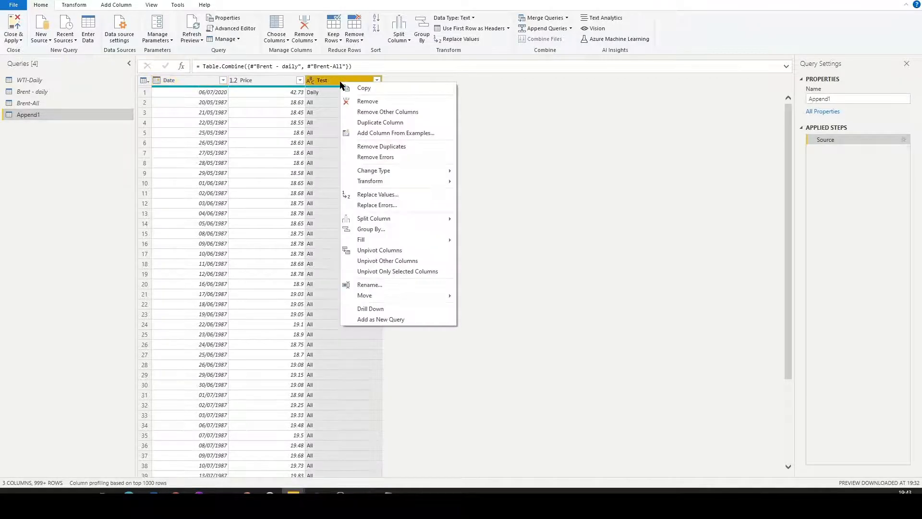
pyautogui.click(384, 101)
# Add a custom column named Type with the formula "Brent" to the appended query and set its data type to Text.
pyautogui.click(113, 4)
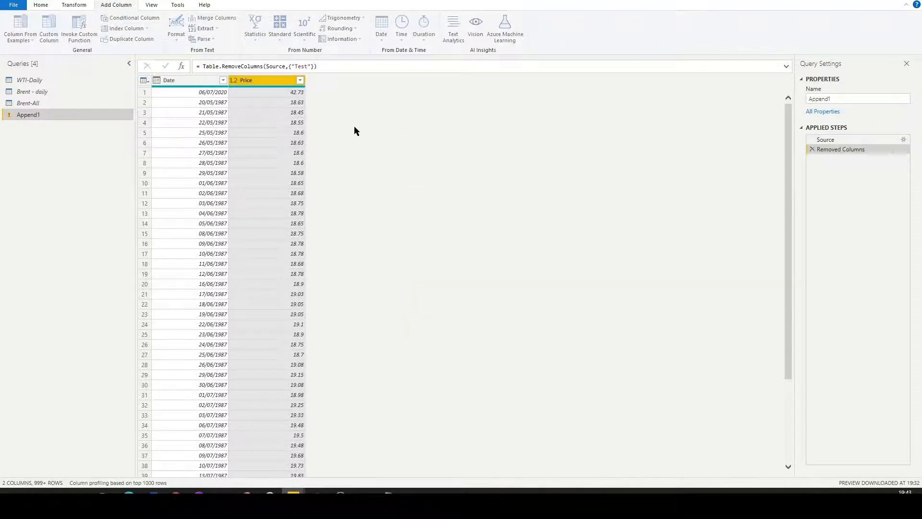
pyautogui.doubleClick(378, 190)
pyautogui.write('Type')
pyautogui.press('Tab')
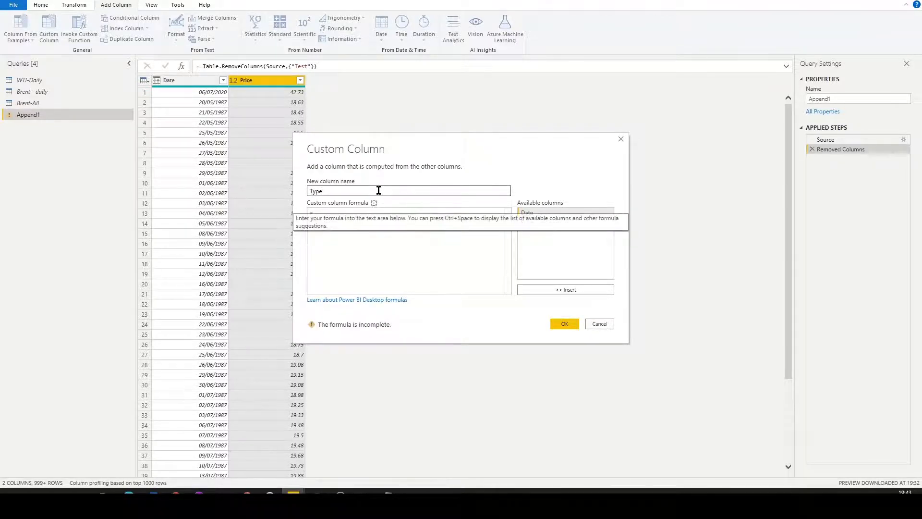
pyautogui.write('"Brent')
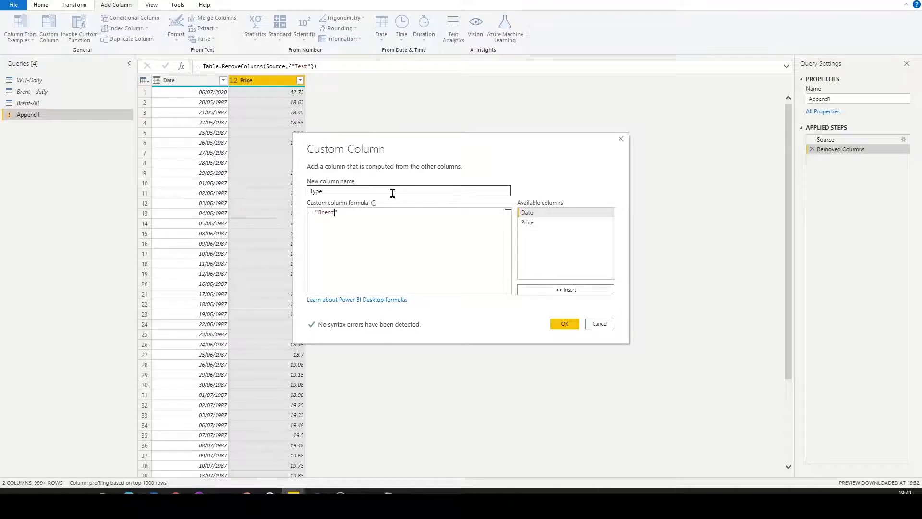
pyautogui.click(562, 325)
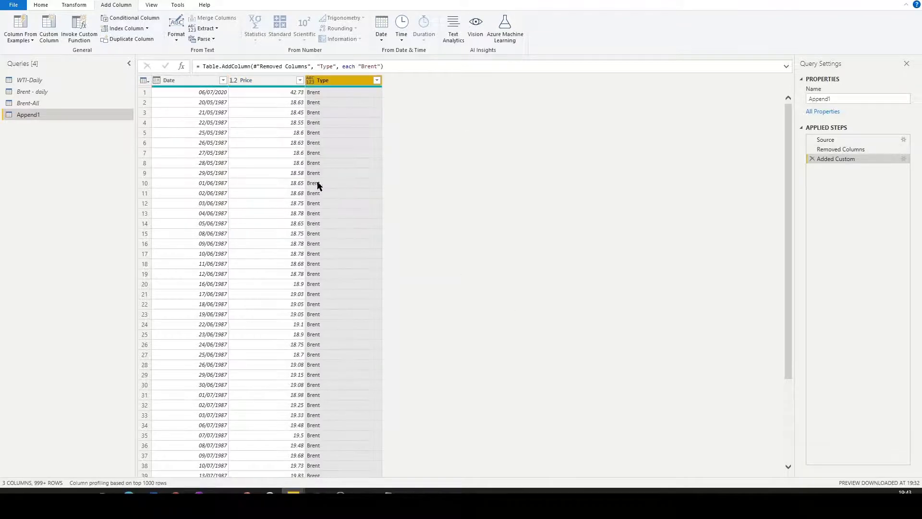
pyautogui.click(310, 81)
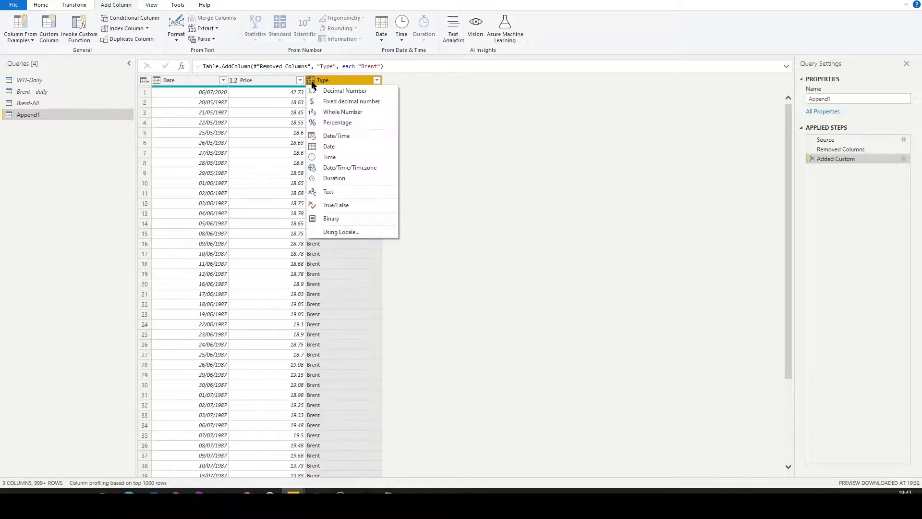
pyautogui.click(328, 191)
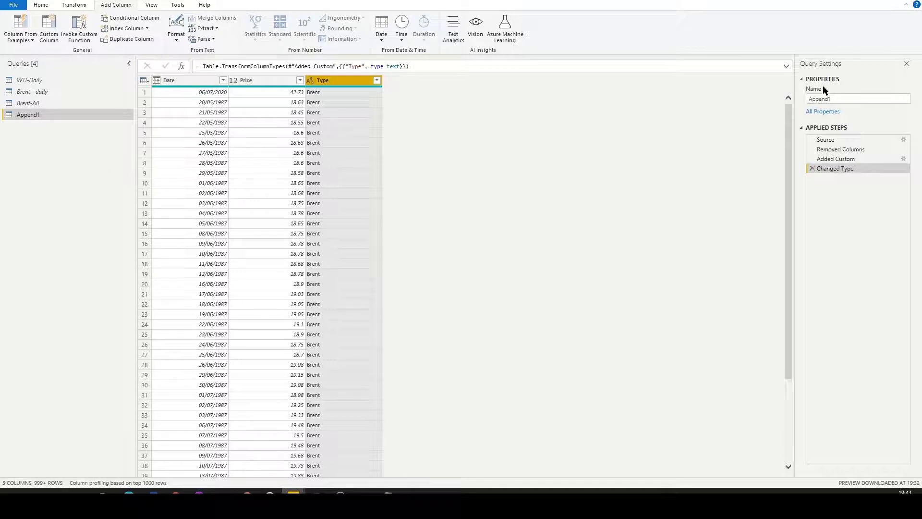
# Rename the appended query as Brent and disable its loading into the report.
pyautogui.doubleClick(835, 99)
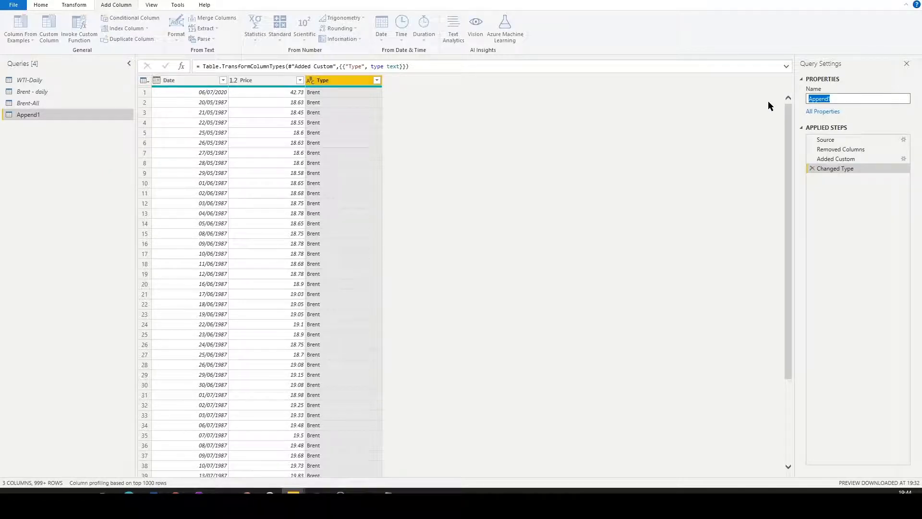
pyautogui.write('Brent')
pyautogui.press('Return')
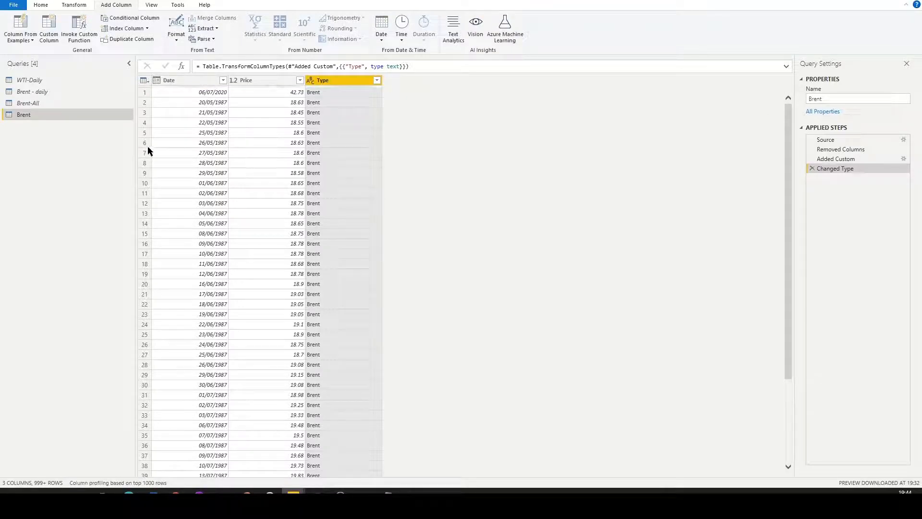
pyautogui.rightClick(57, 114)
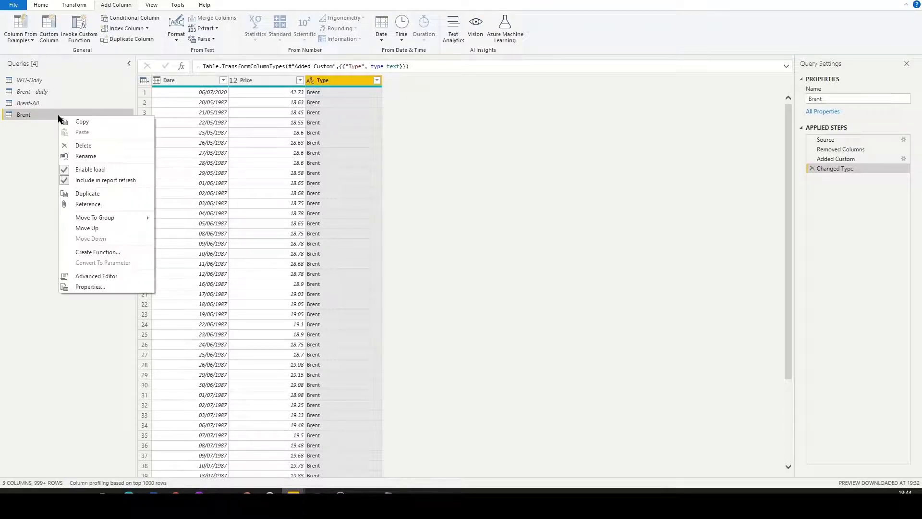
pyautogui.click(108, 169)
# Remove the Test column from the WTI-Daily query.
pyautogui.click(45, 81)
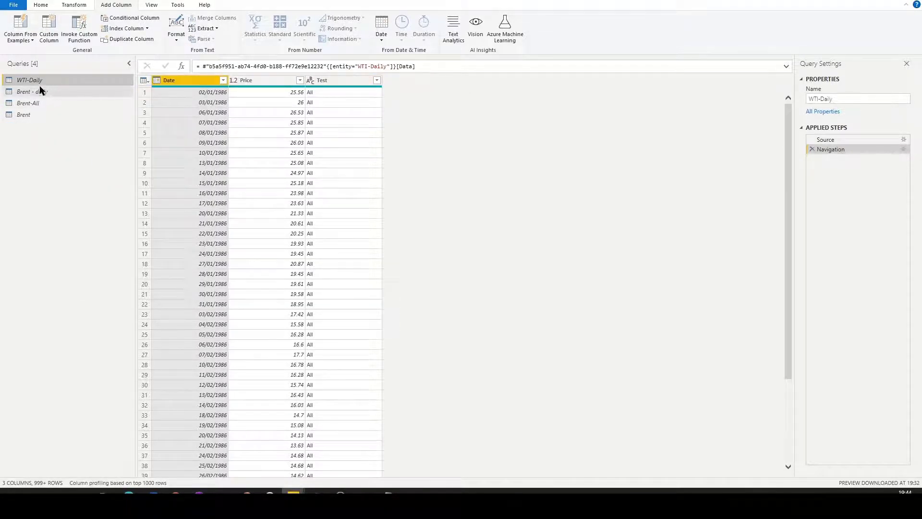
pyautogui.click(361, 80)
pyautogui.rightClick(346, 82)
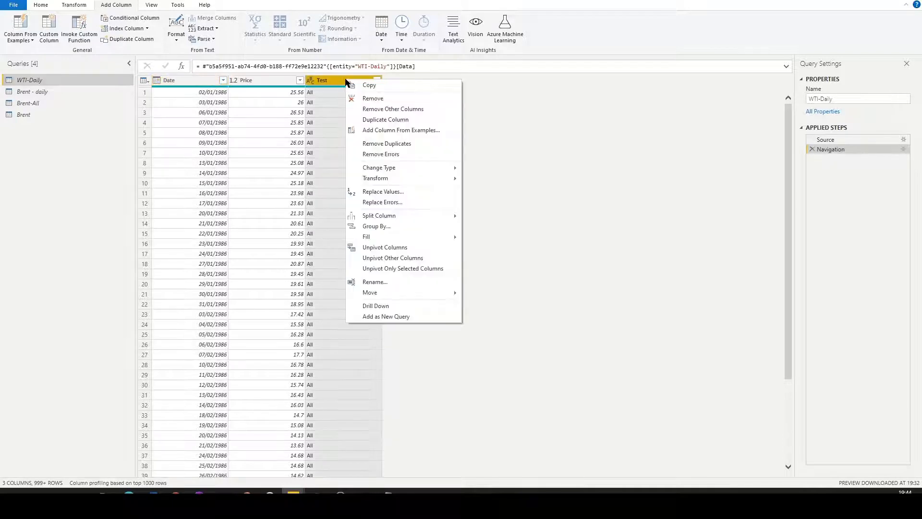
pyautogui.click(383, 103)
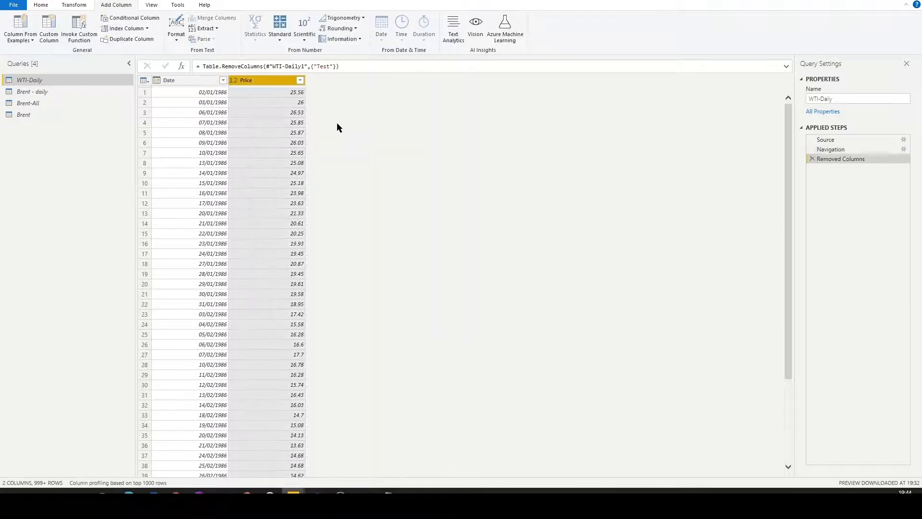
# Add a custom column named Type with the formula "WTI" to WTI-Daily and set its data type to Text.
pyautogui.click(56, 45)
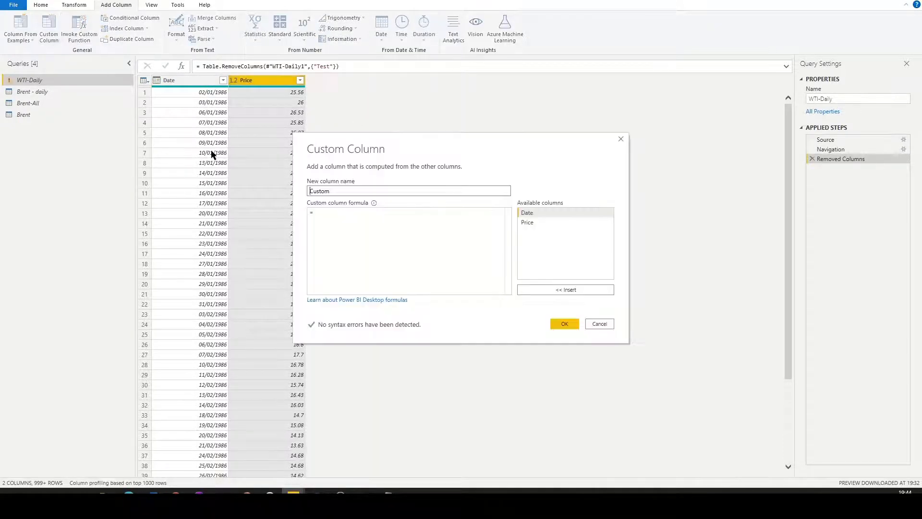
pyautogui.doubleClick(325, 191)
pyautogui.write('Type')
pyautogui.press('Tab')
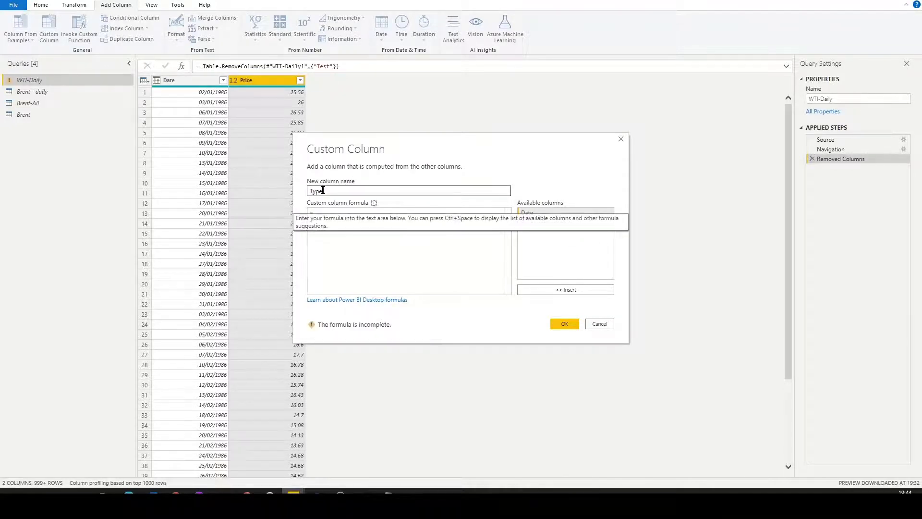
pyautogui.write('"WTI')
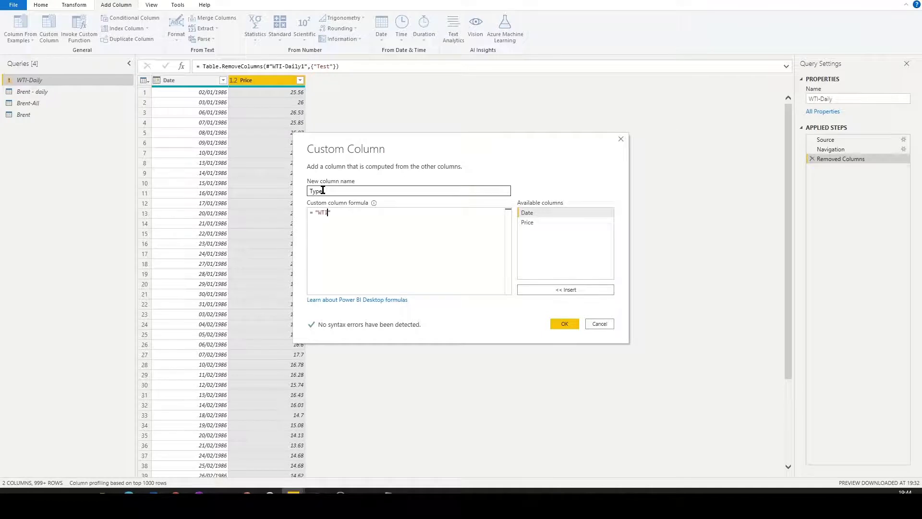
pyautogui.click(565, 324)
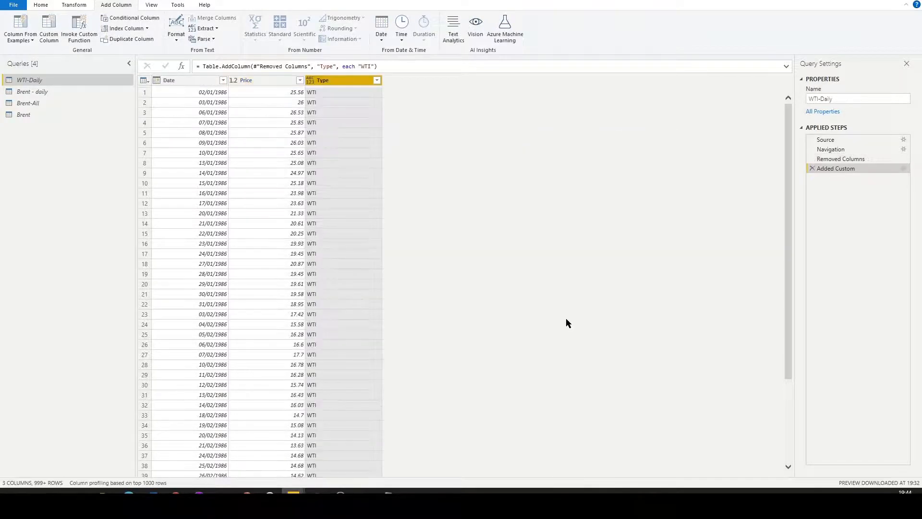
pyautogui.click(310, 81)
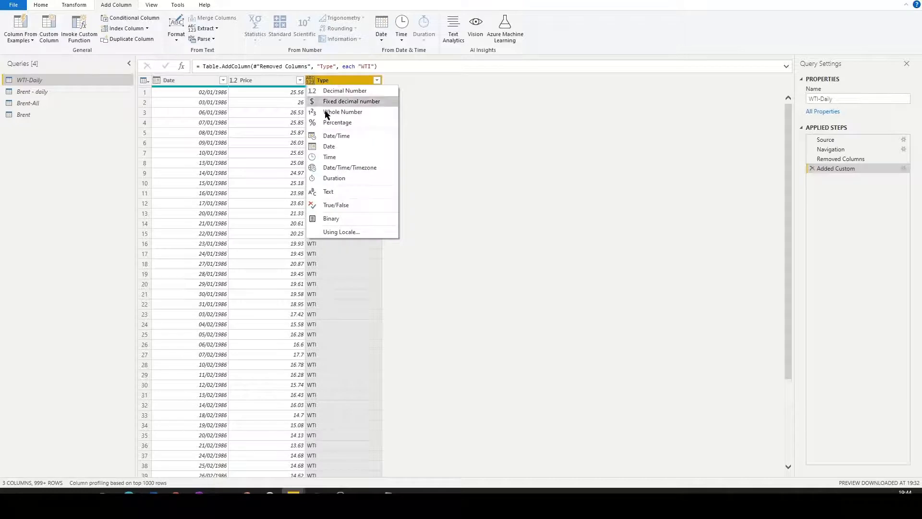
pyautogui.click(340, 193)
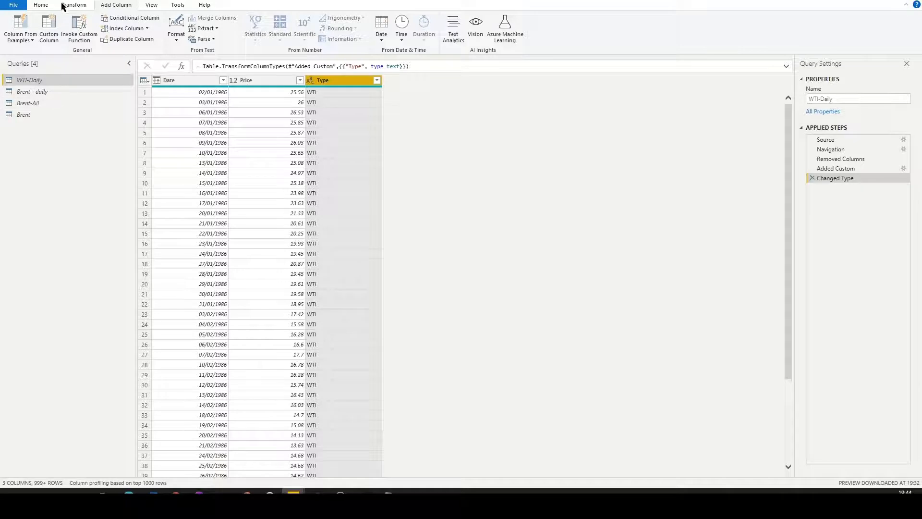
# Append Brent to WTI-Daily as a new query and name the combined query OilPrices.
pyautogui.click(43, 6)
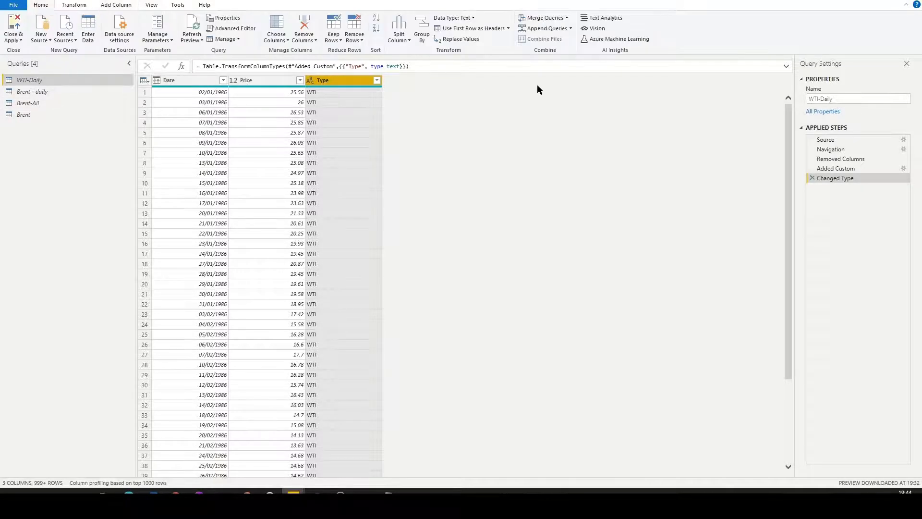
pyautogui.click(570, 28)
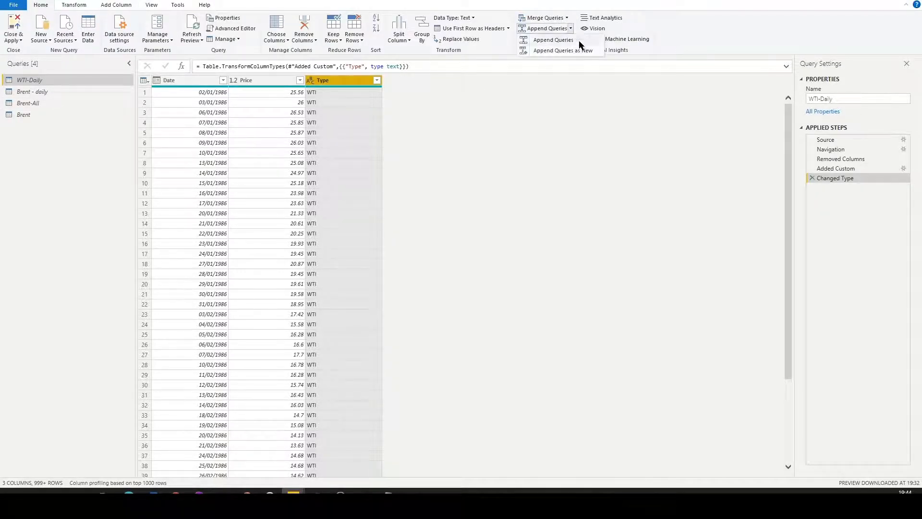
pyautogui.click(582, 52)
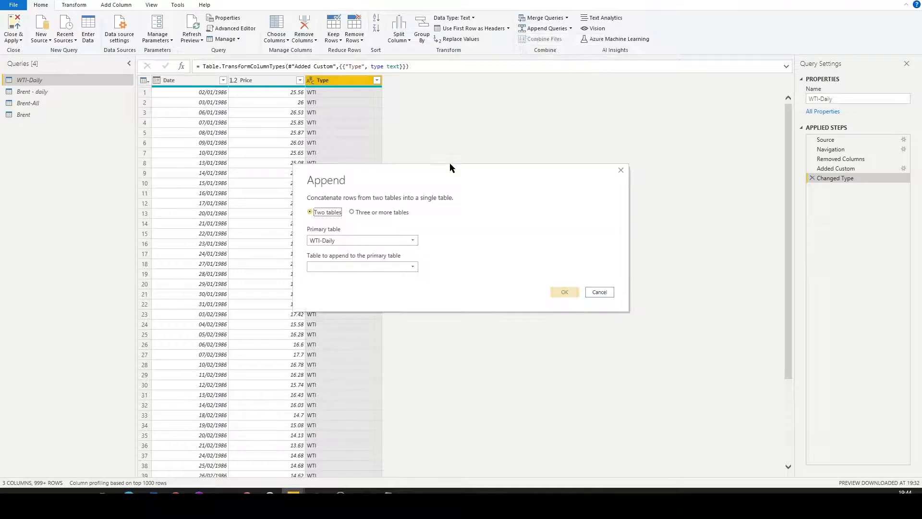
pyautogui.click(352, 266)
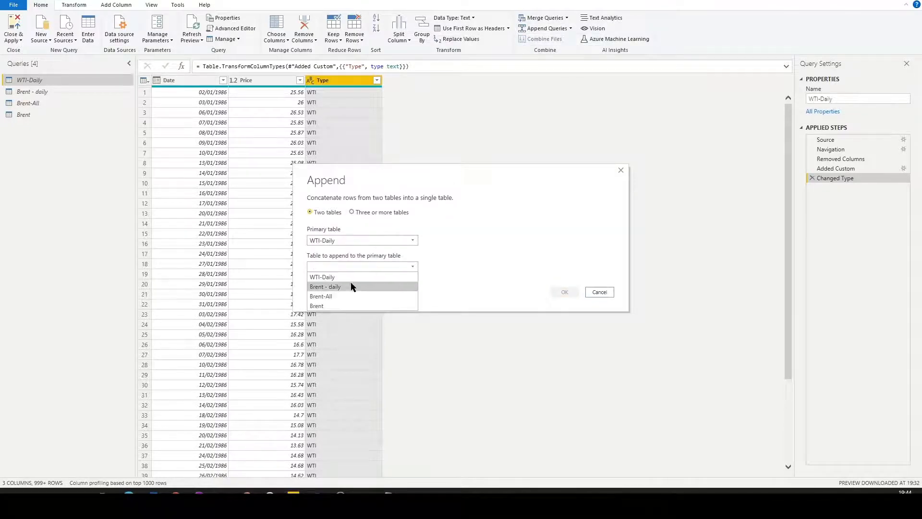
pyautogui.click(343, 306)
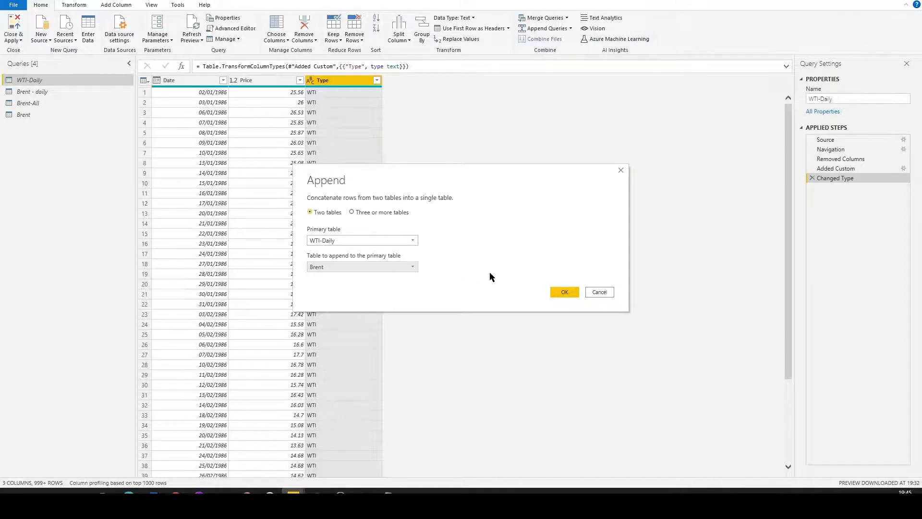
pyautogui.click(563, 296)
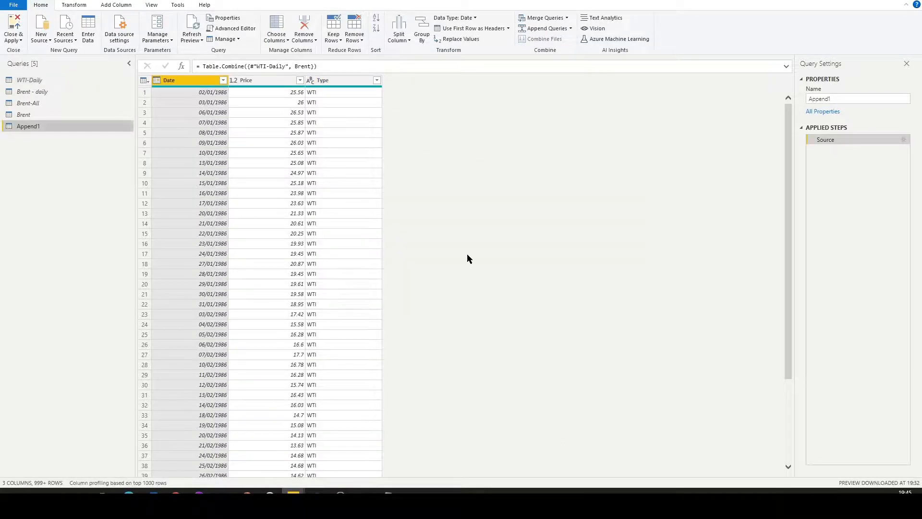
pyautogui.doubleClick(818, 100)
pyautogui.write('C')
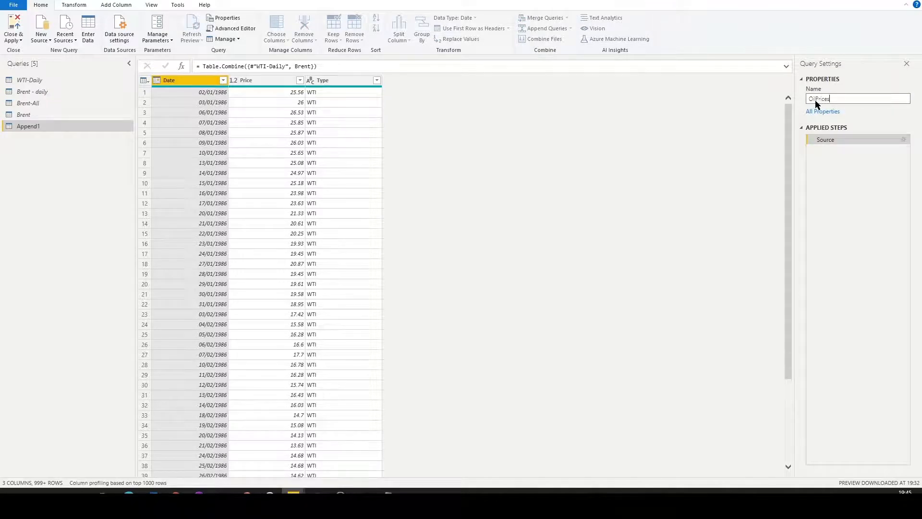
pyautogui.press('Return')
# Check the complete list of distinct values in the Type column of OilPrices without filtering it.
pyautogui.click(376, 81)
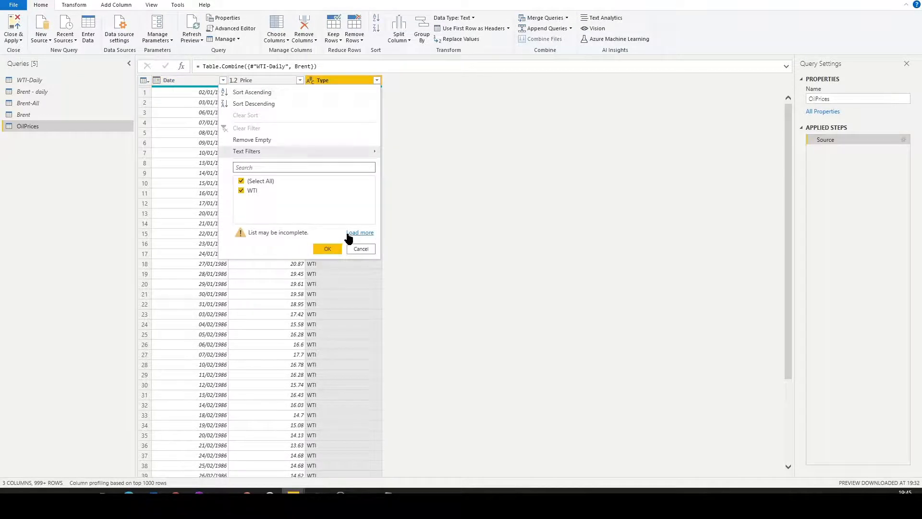
pyautogui.click(352, 232)
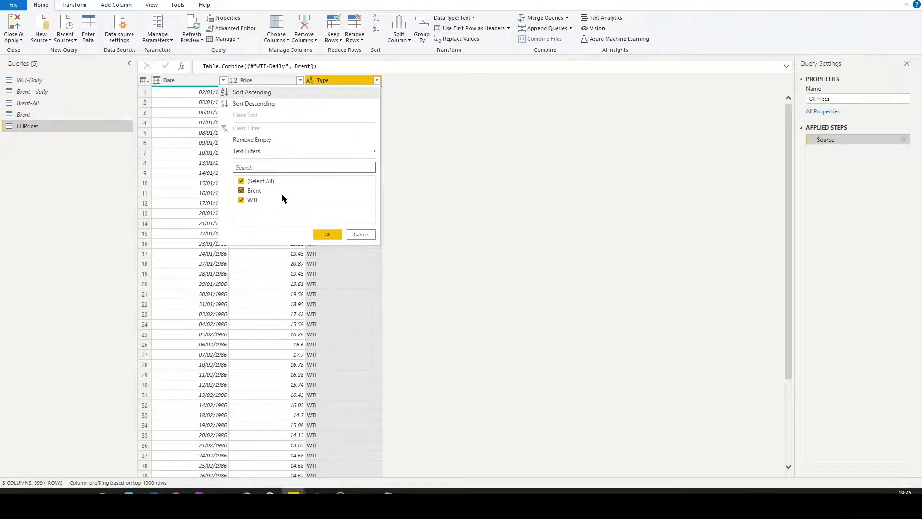
pyautogui.click(362, 235)
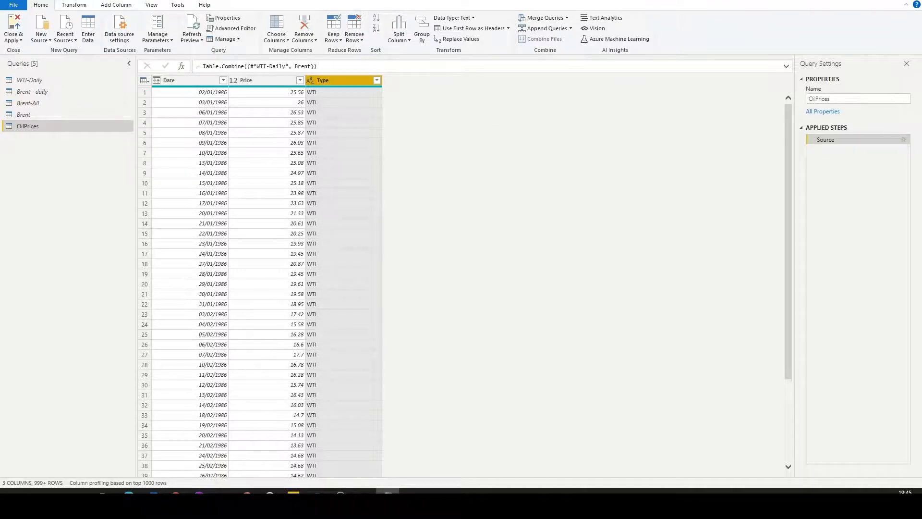
# Replace the code of a new blank query with the calendar script from Calendar.txt in Notepad, using the Advanced Editor.
pyautogui.moveTo(620, 0); pyautogui.dragTo(383, 283)
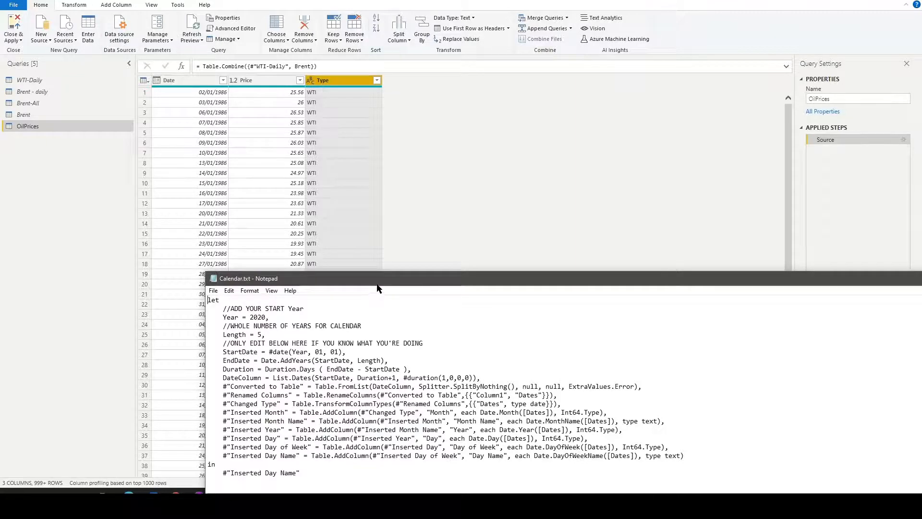
pyautogui.moveTo(376, 280); pyautogui.dragTo(406, 0)
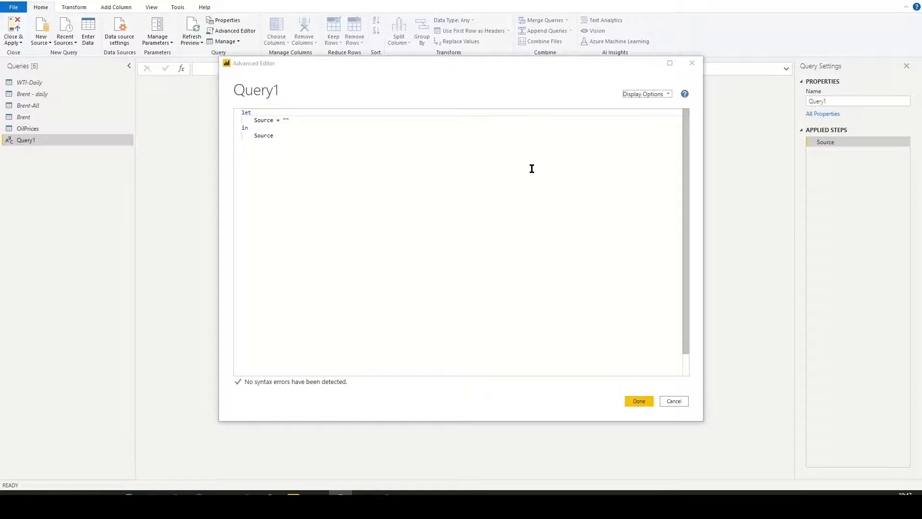
pyautogui.moveTo(530, 178); pyautogui.dragTo(218, 114)
pyautogui.hotkey('ctrl', 'v')
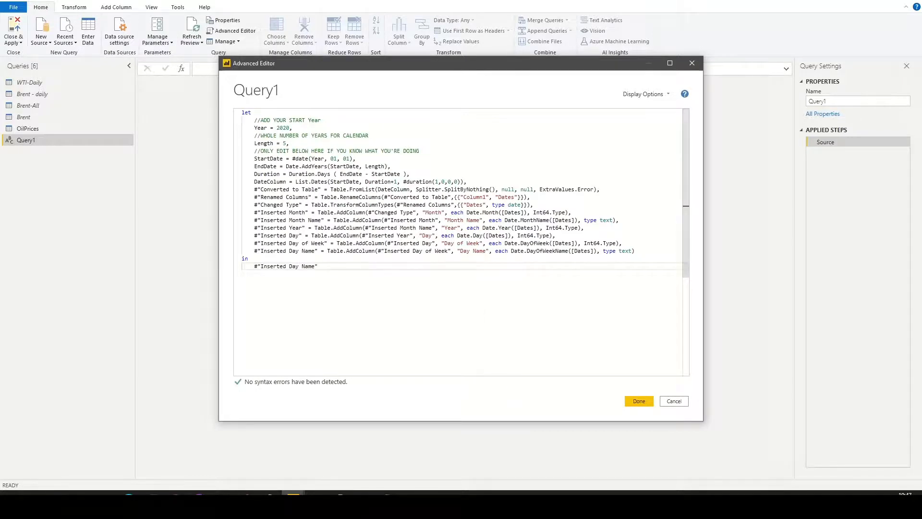
# Set the calendar script's start Year to 1985 and apply the code to the query.
pyautogui.doubleClick(284, 128)
pyautogui.write('1985')
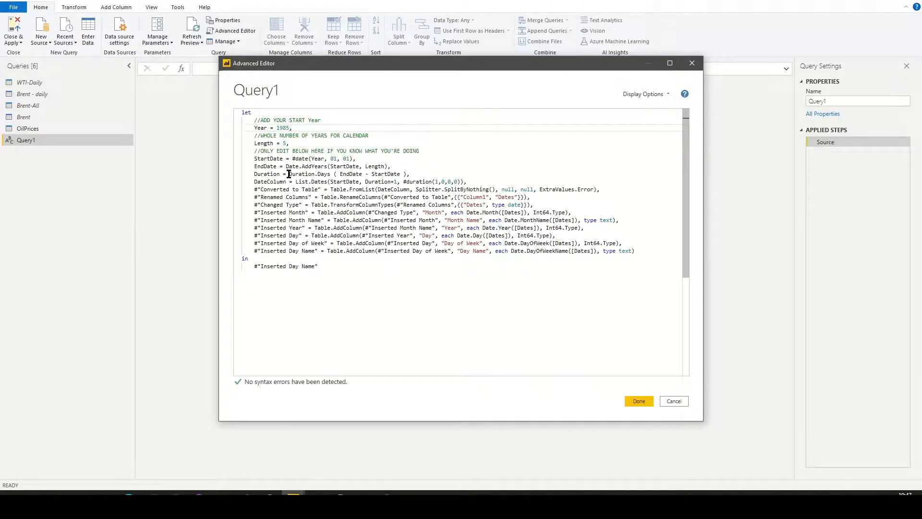
pyautogui.moveTo(285, 166); pyautogui.dragTo(393, 167)
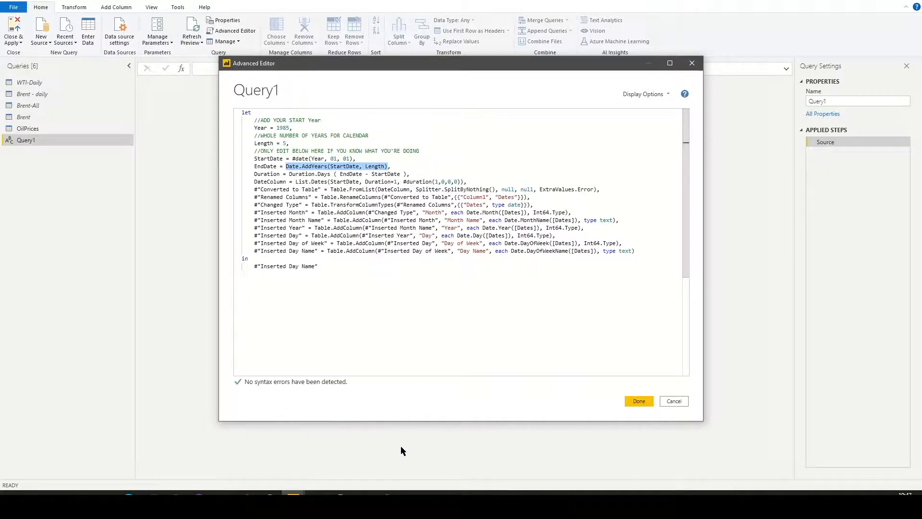
pyautogui.click(365, 500)
pyautogui.click(388, 499)
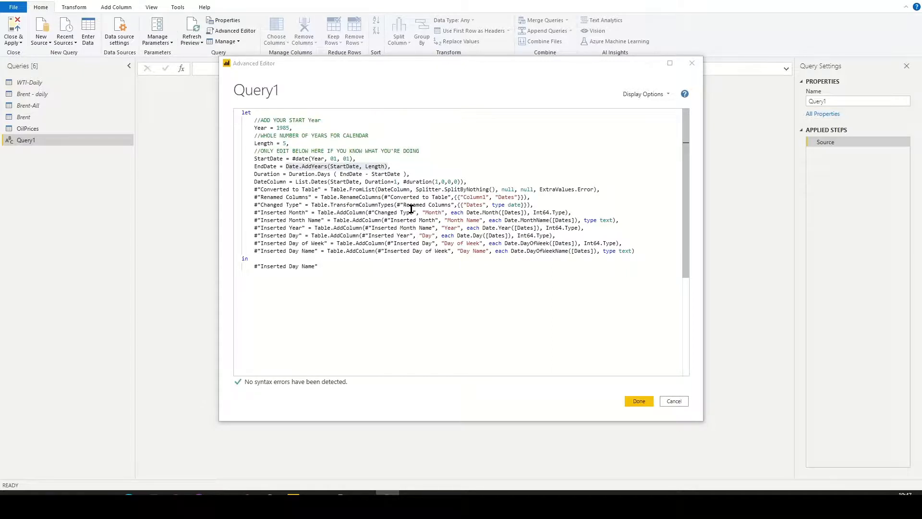
pyautogui.click(340, 166)
pyautogui.click(387, 166)
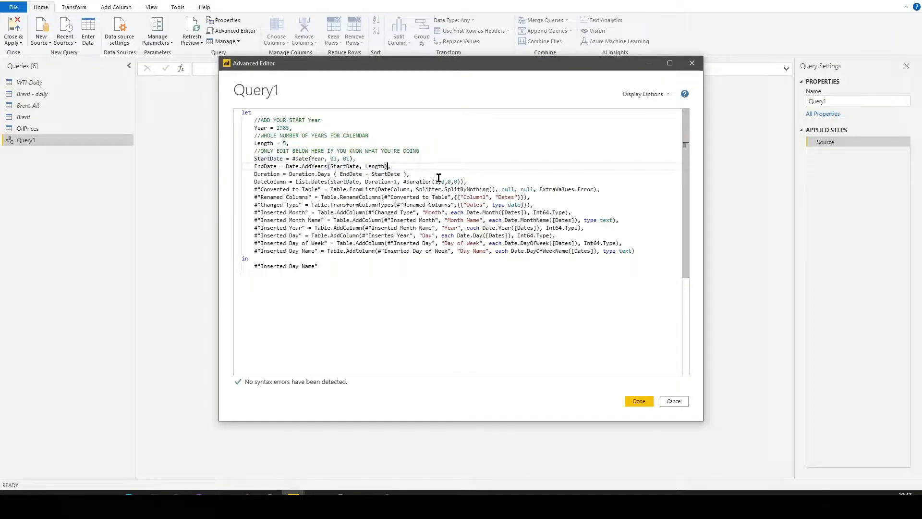
pyautogui.click(633, 400)
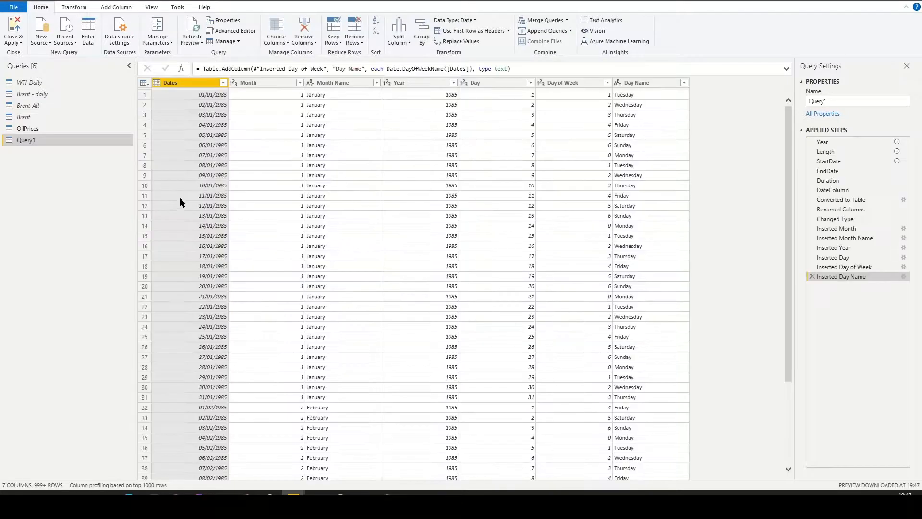
# Replace the formula of the calendar query's EndDate step with Date.EndOfYear(DateTime.Date(DateTime.LocalNow())).
pyautogui.click(847, 171)
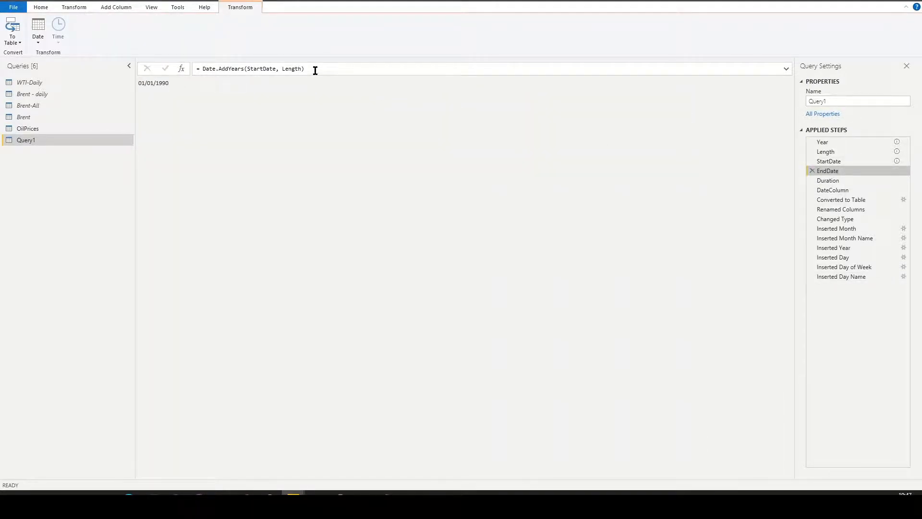
pyautogui.click(786, 68)
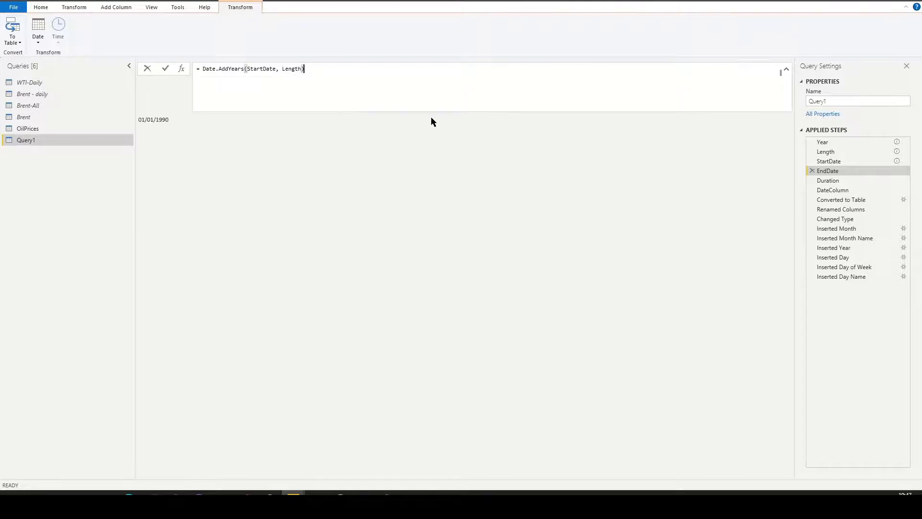
pyautogui.moveTo(326, 70); pyautogui.dragTo(201, 67)
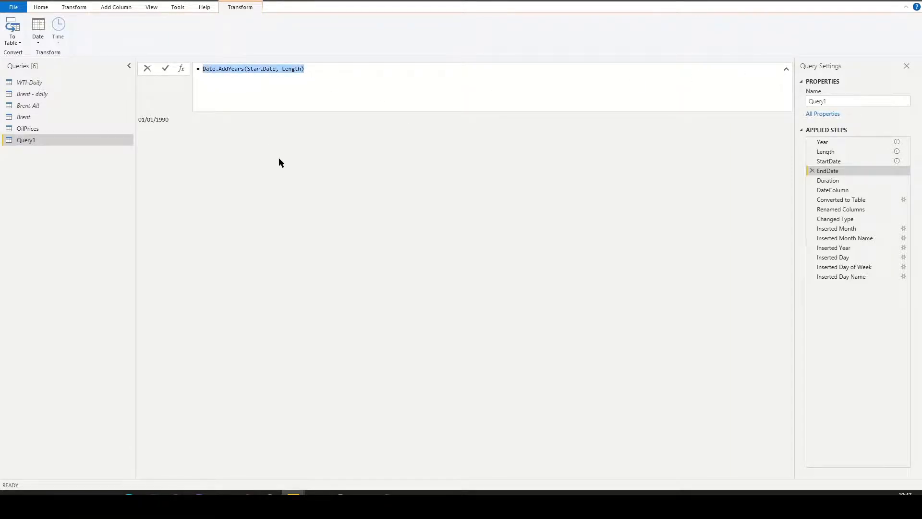
pyautogui.write('Da')
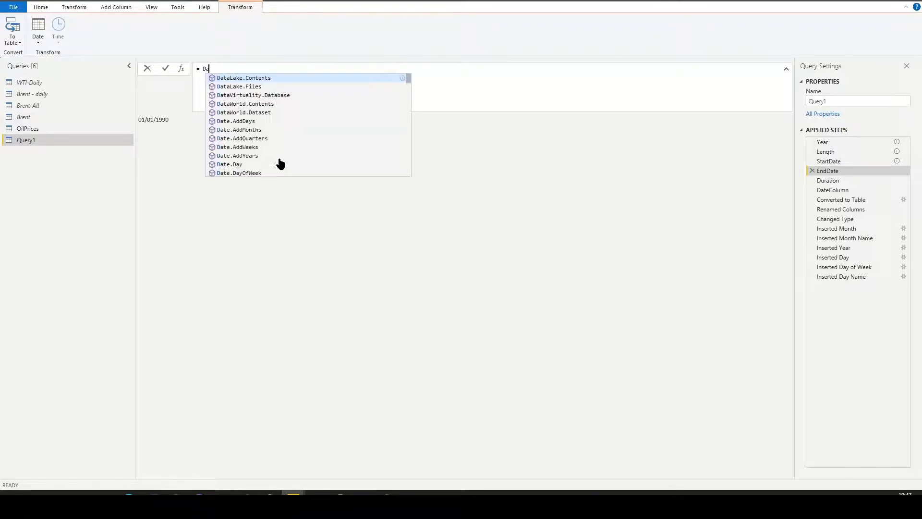
pyautogui.write('te.')
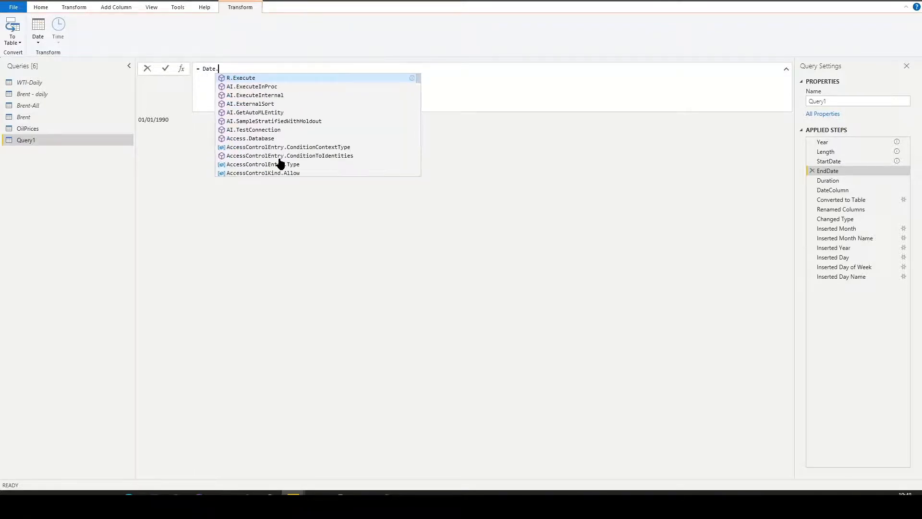
pyautogui.write('Endo')
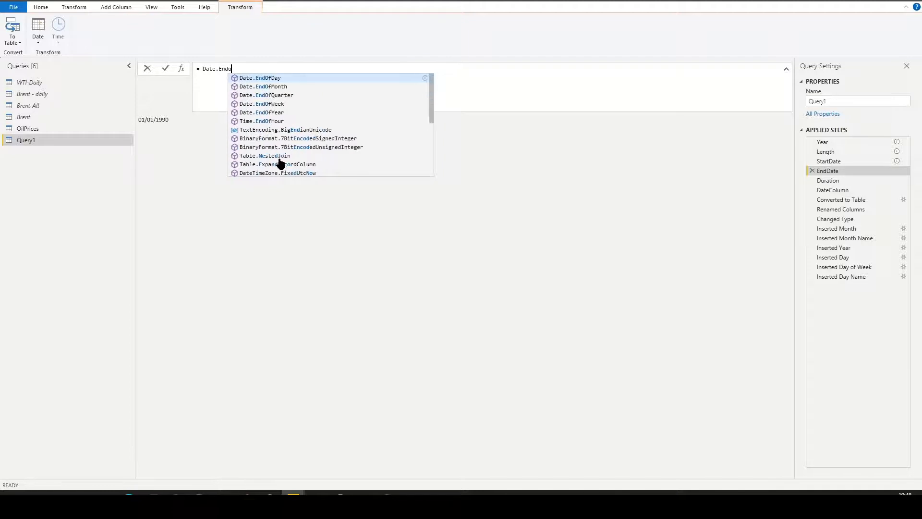
pyautogui.write('fYear')
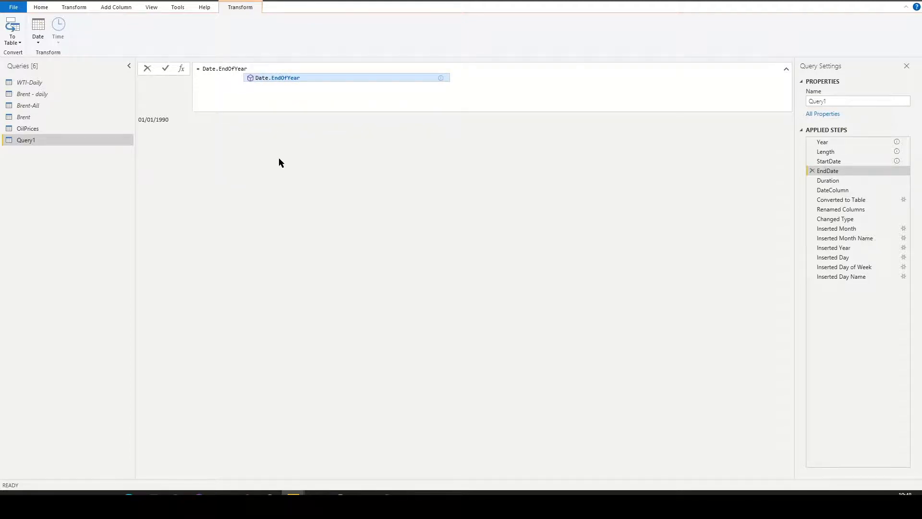
pyautogui.write('(')
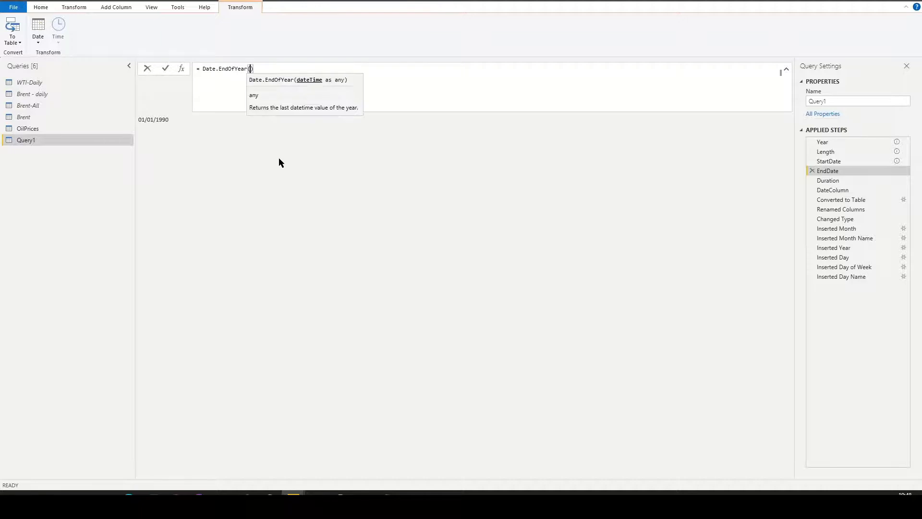
pyautogui.write('DateTime.Date')
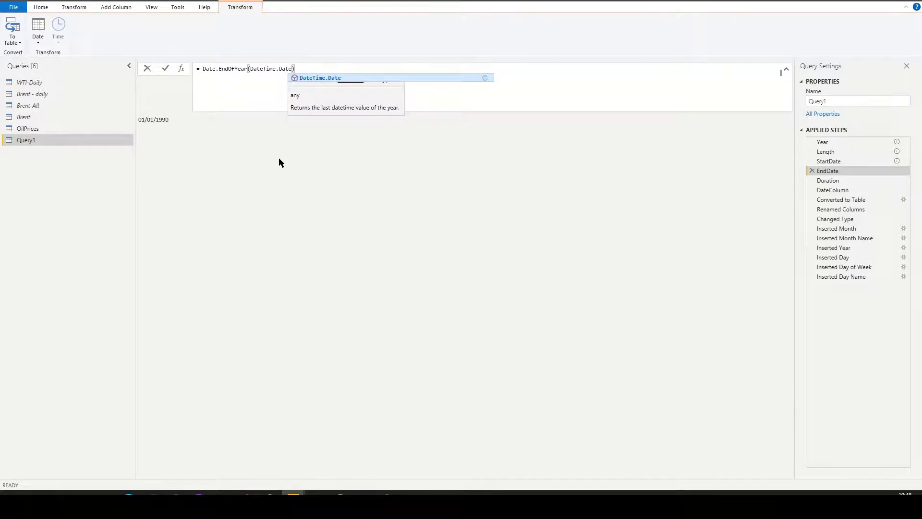
pyautogui.write('(Date')
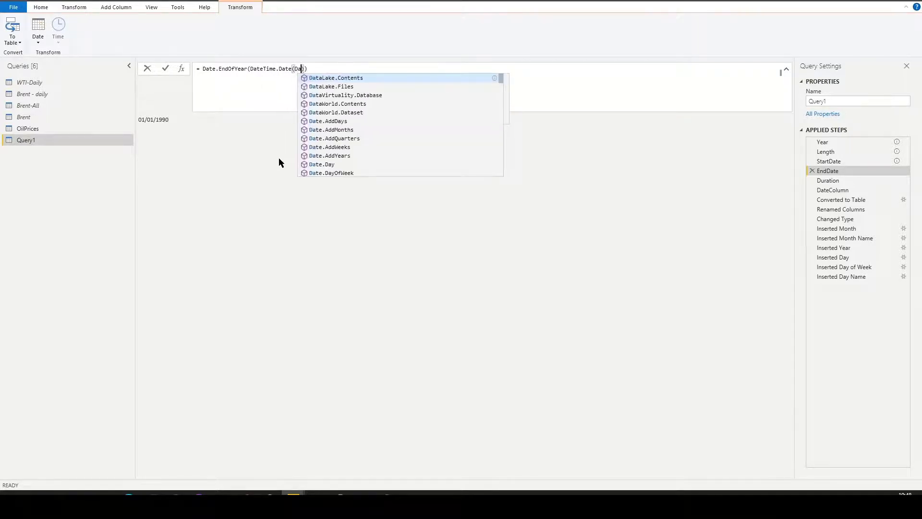
pyautogui.write('Time.')
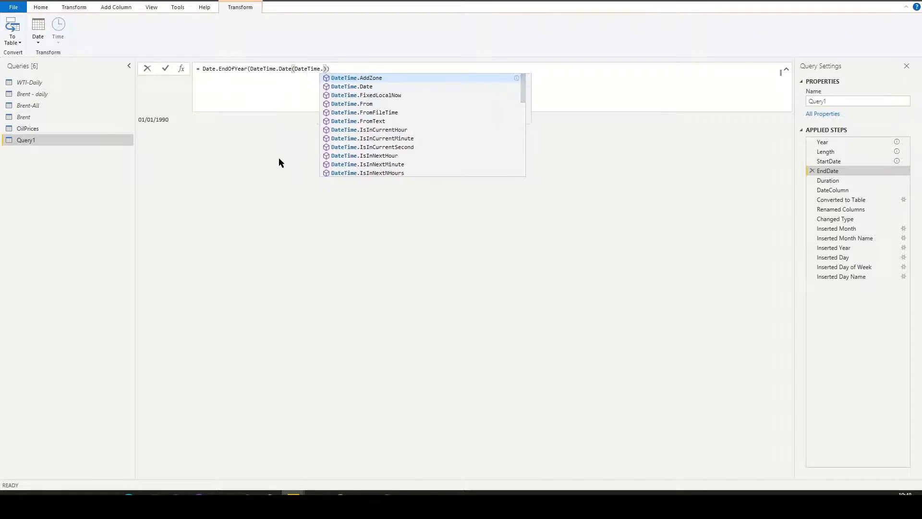
pyautogui.write('LocalNow(')
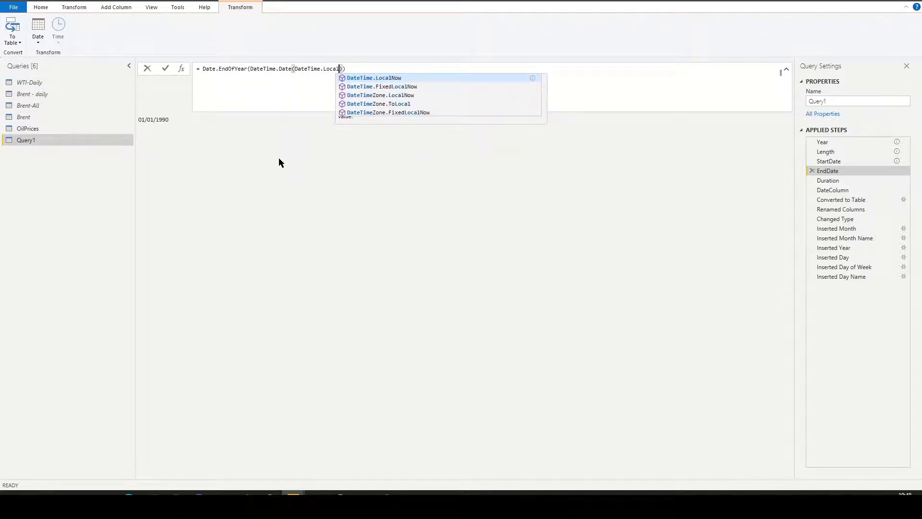
pyautogui.write(')')
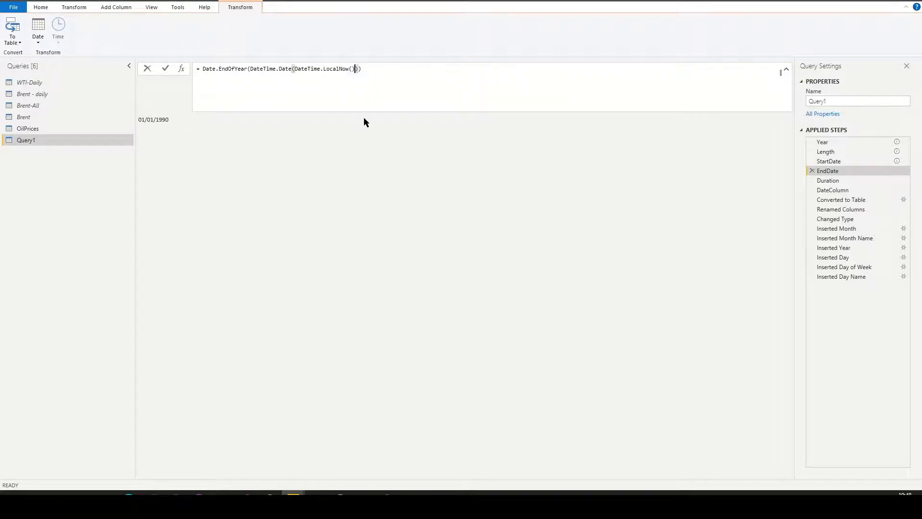
pyautogui.moveTo(368, 70); pyautogui.dragTo(200, 70)
pyautogui.click(358, 77)
pyautogui.press('Return')
pyautogui.moveTo(276, 69)
pyautogui.press('Return')
# Add a Week of Year column based on the Dates column after the Inserted Day Name step.
pyautogui.click(857, 276)
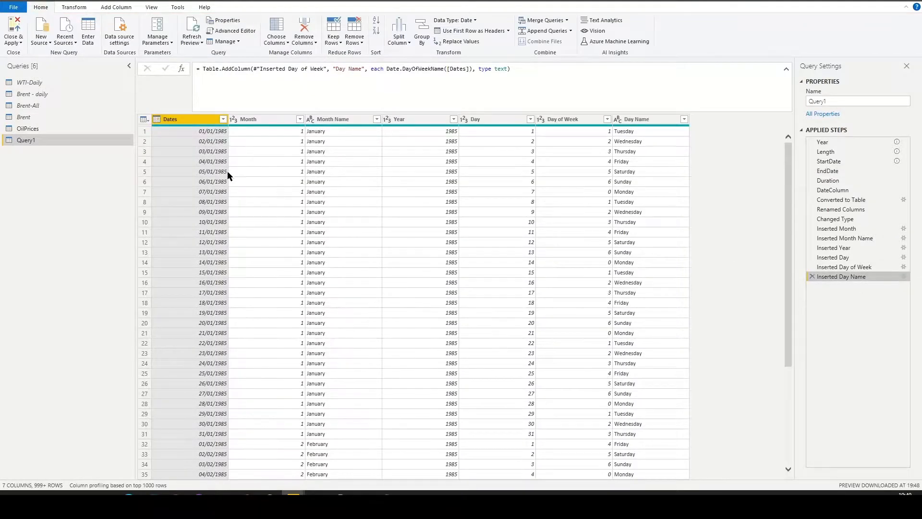
pyautogui.click(110, 7)
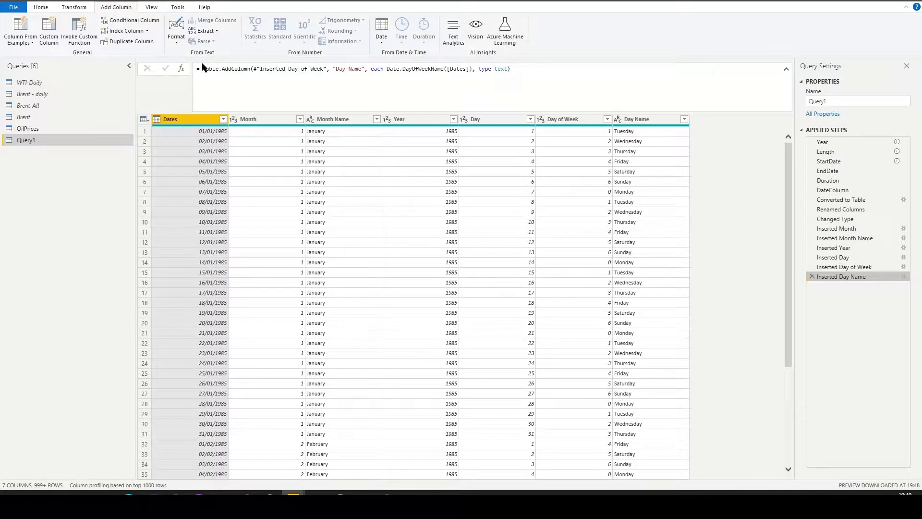
pyautogui.click(381, 30)
pyautogui.moveTo(413, 117)
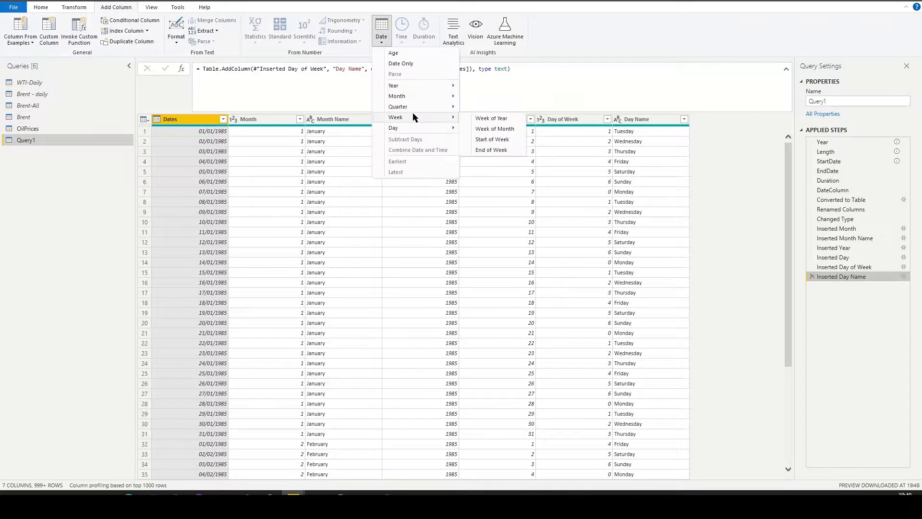
pyautogui.click(506, 118)
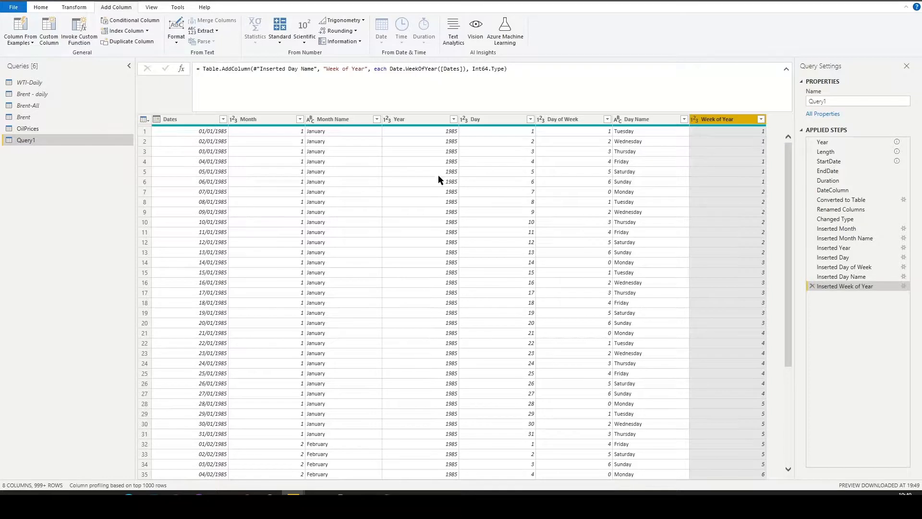
# Rename the calendar query as Calendar.
pyautogui.click(847, 102)
pyautogui.hotkey('ctrl', 'a')
pyautogui.write('Calendar')
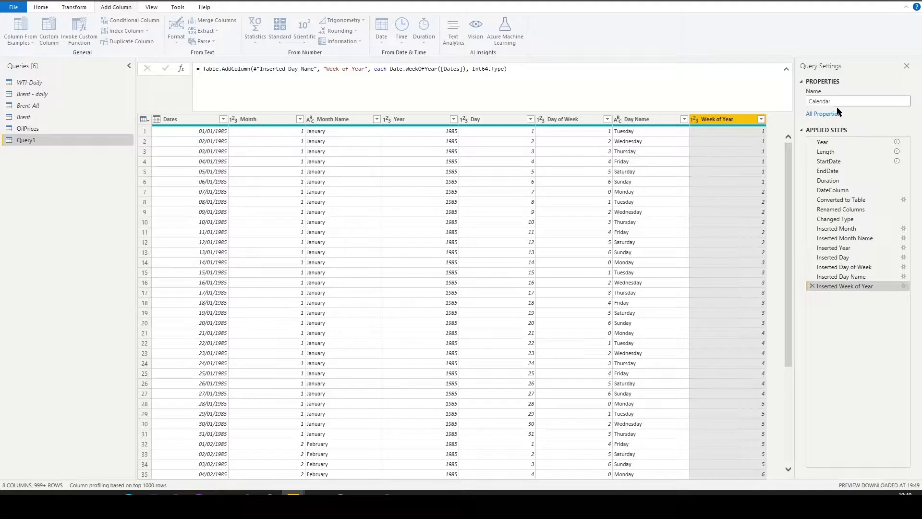
pyautogui.press('Return')
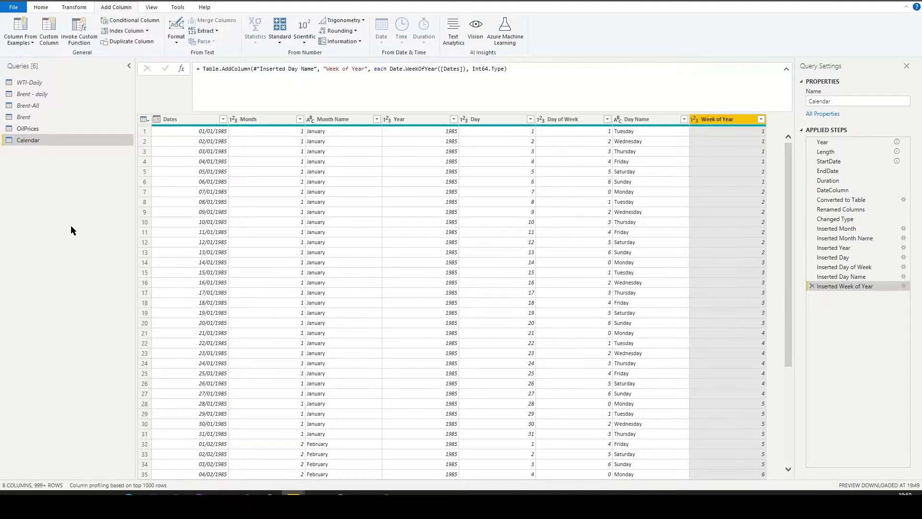
# Apply the pending query changes to the model and close the query editor.
pyautogui.click(41, 6)
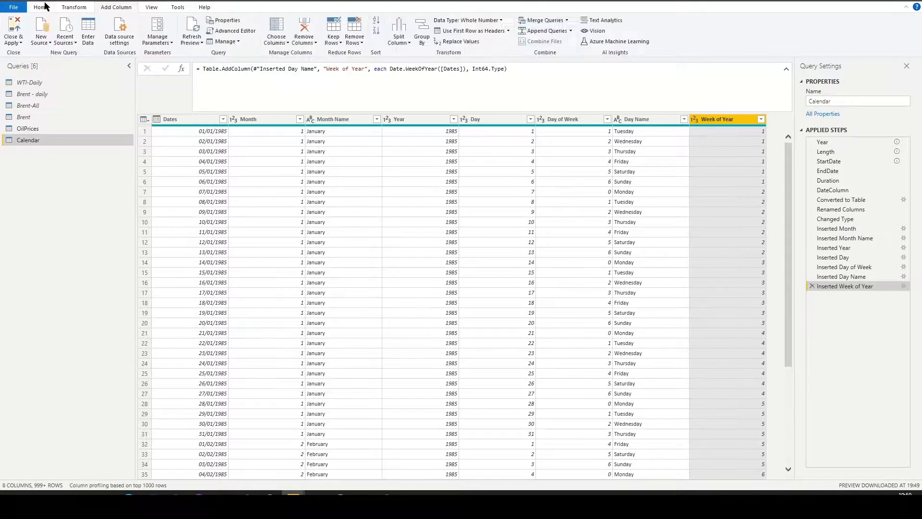
pyautogui.click(21, 43)
pyautogui.click(39, 54)
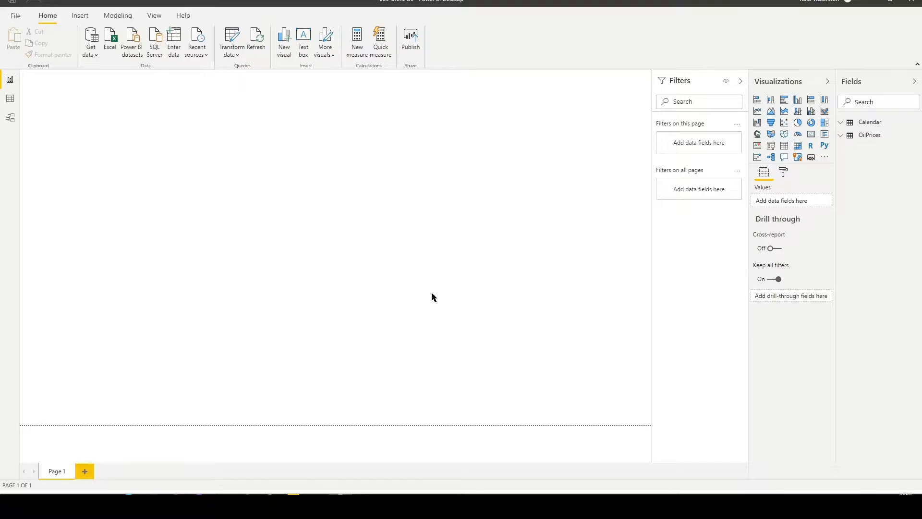
# Mark the Calendar table as a date table using Dates as its date column.
pyautogui.click(871, 126)
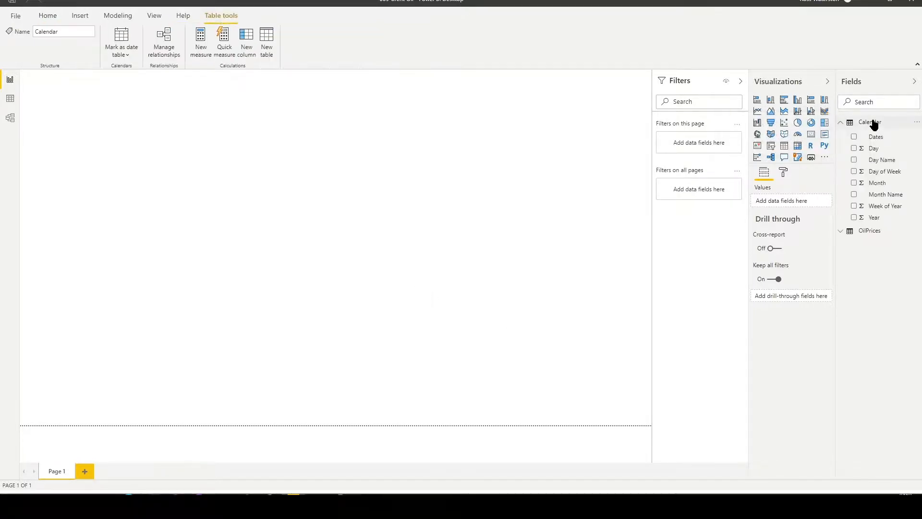
pyautogui.click(121, 51)
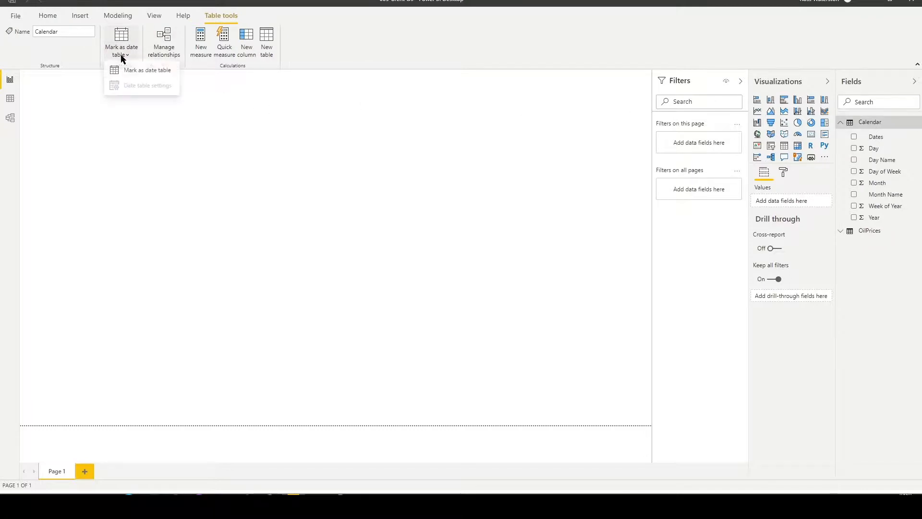
pyautogui.click(126, 73)
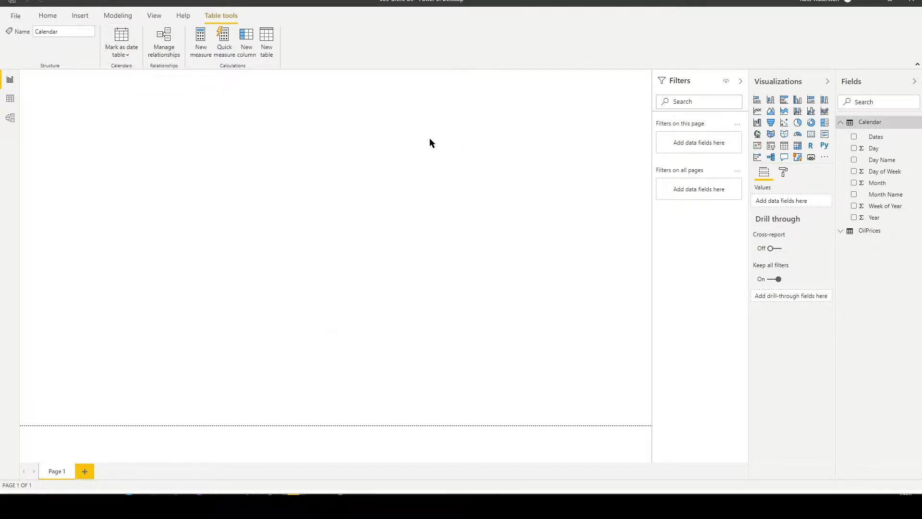
pyautogui.click(429, 232)
pyautogui.click(383, 266)
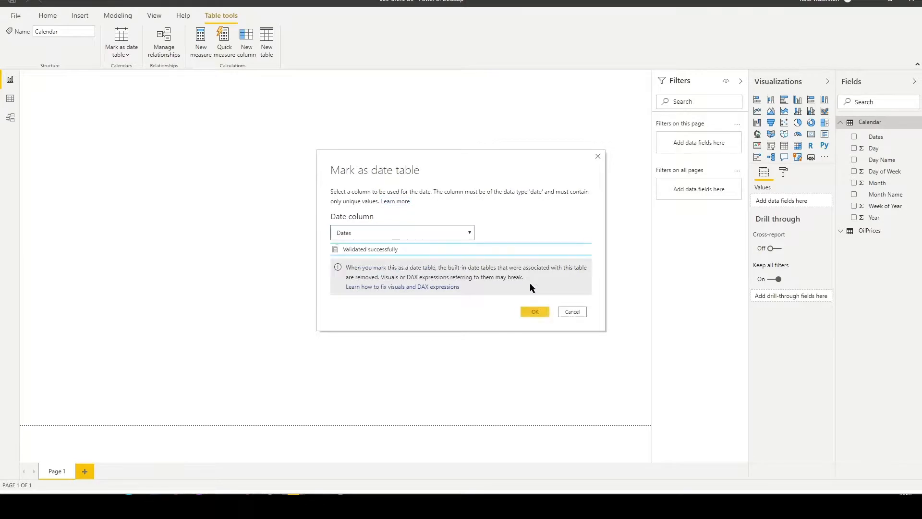
pyautogui.click(535, 312)
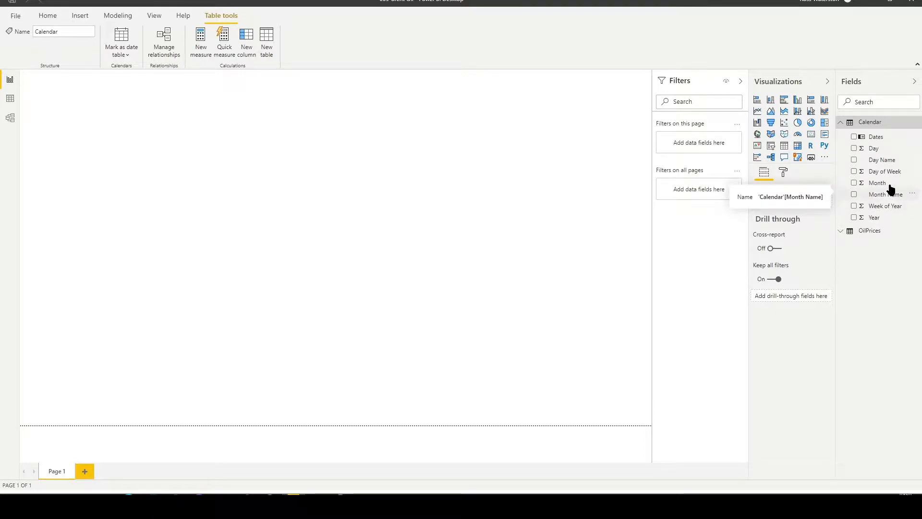
# Sort the Calendar table's Day Name column by Day of Week and its Month Name column by Month.
pyautogui.click(887, 161)
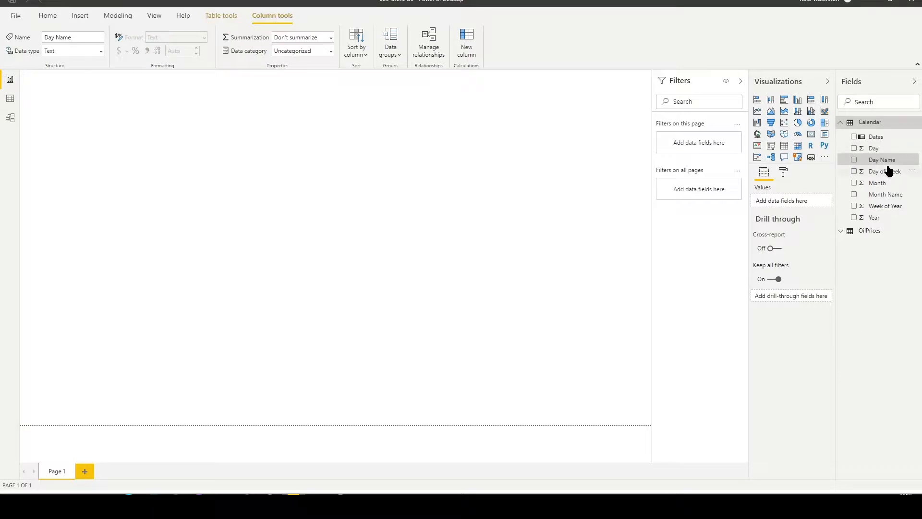
pyautogui.click(359, 52)
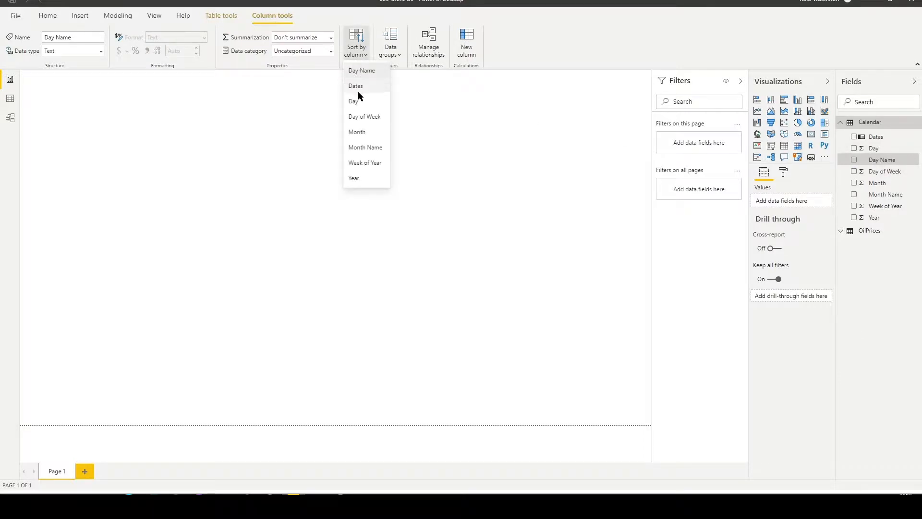
pyautogui.click(365, 116)
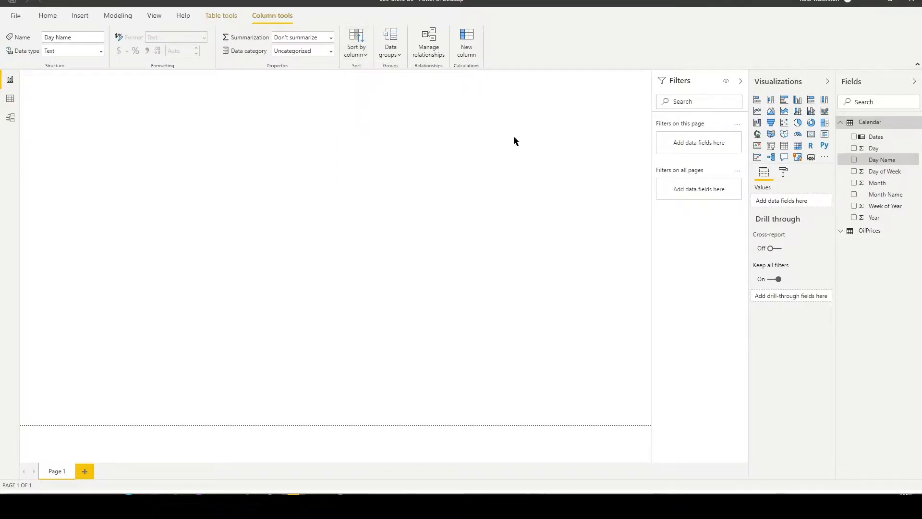
pyautogui.click(888, 197)
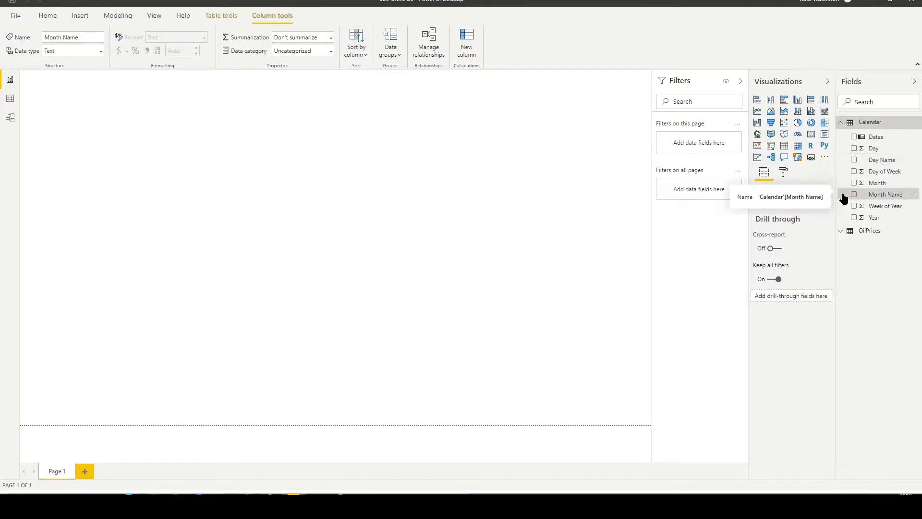
pyautogui.click(361, 53)
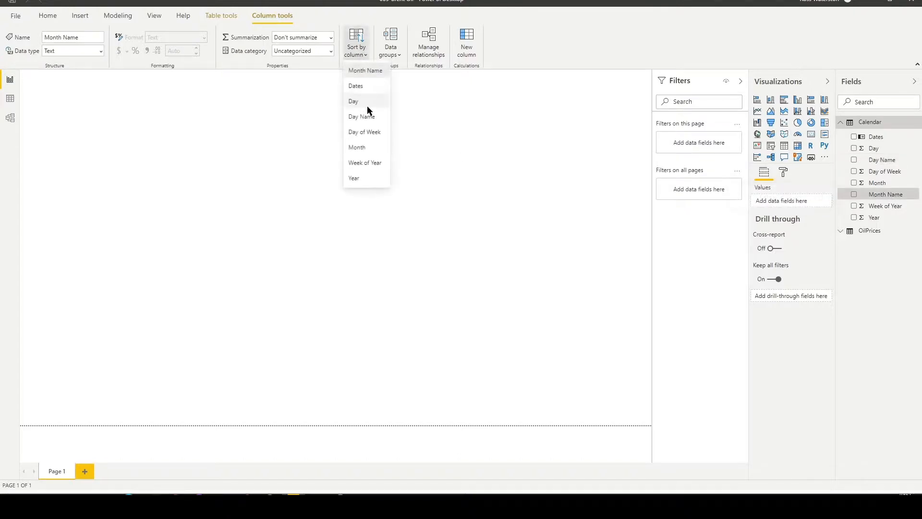
pyautogui.click(367, 148)
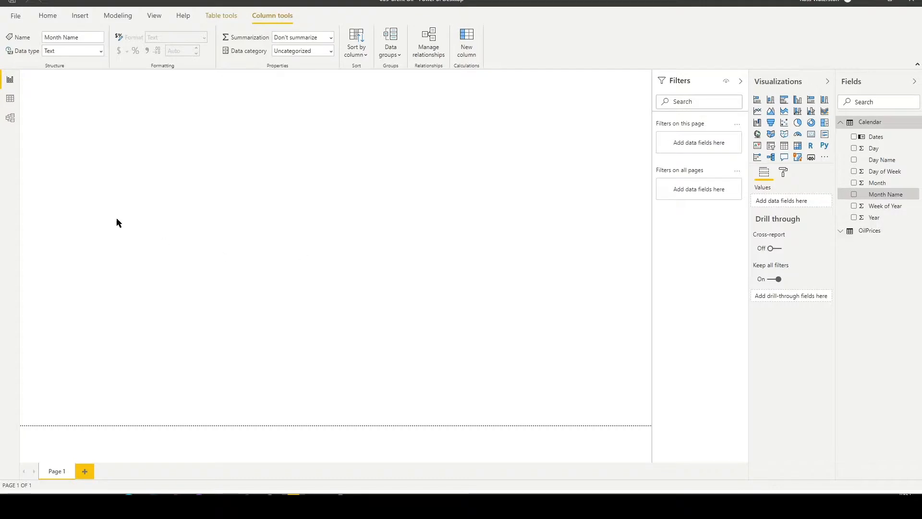
# Create a model relationship between Dates in the Calendar table and Date in the OilPrices table.
pyautogui.click(9, 98)
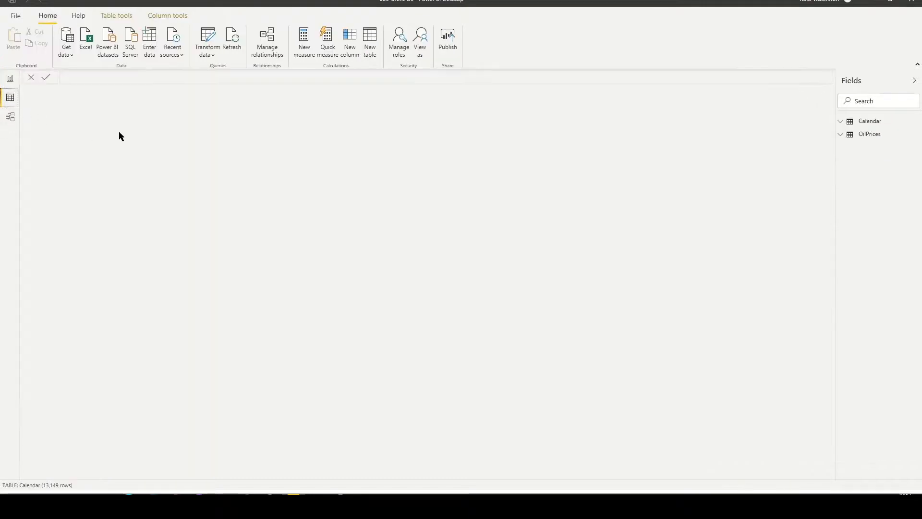
pyautogui.click(8, 118)
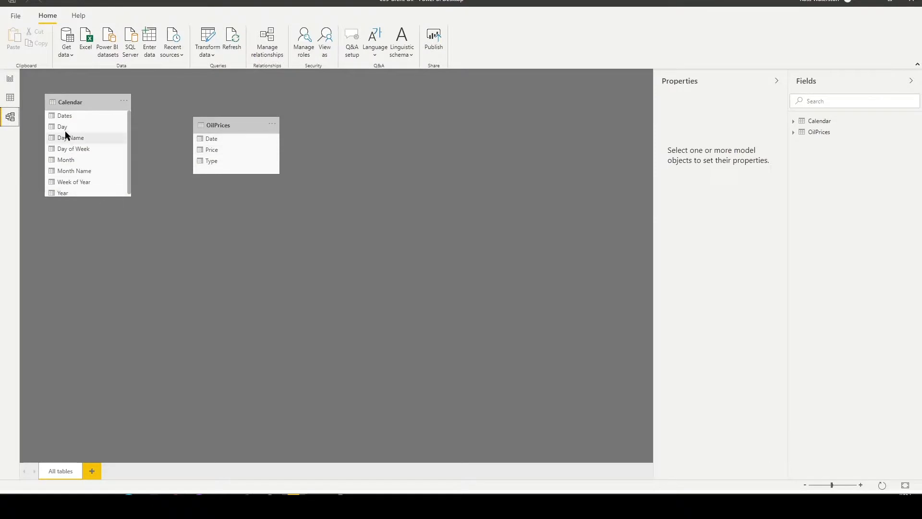
pyautogui.moveTo(64, 117); pyautogui.dragTo(153, 121)
pyautogui.moveTo(214, 149); pyautogui.dragTo(217, 141)
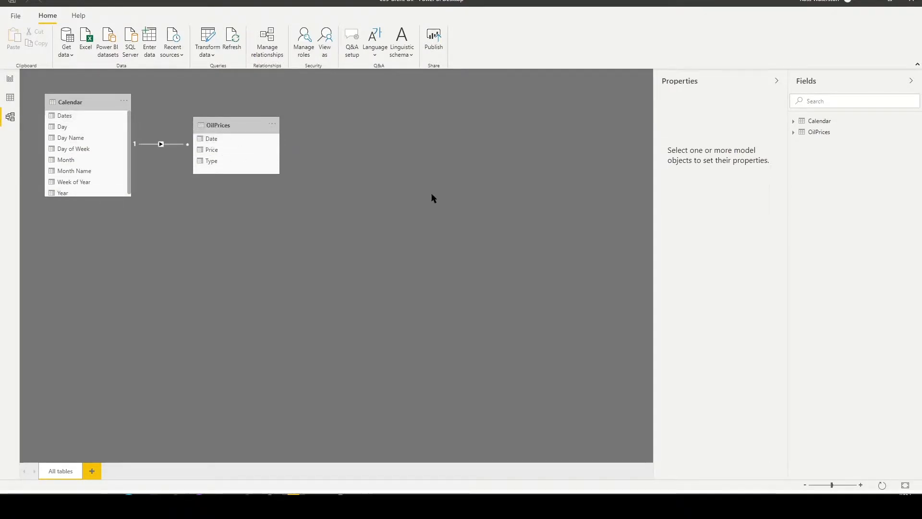
# Create a column chart on the report page with Calendar Year as axis, OilPrices Type as legend and average of Price as values.
pyautogui.click(9, 80)
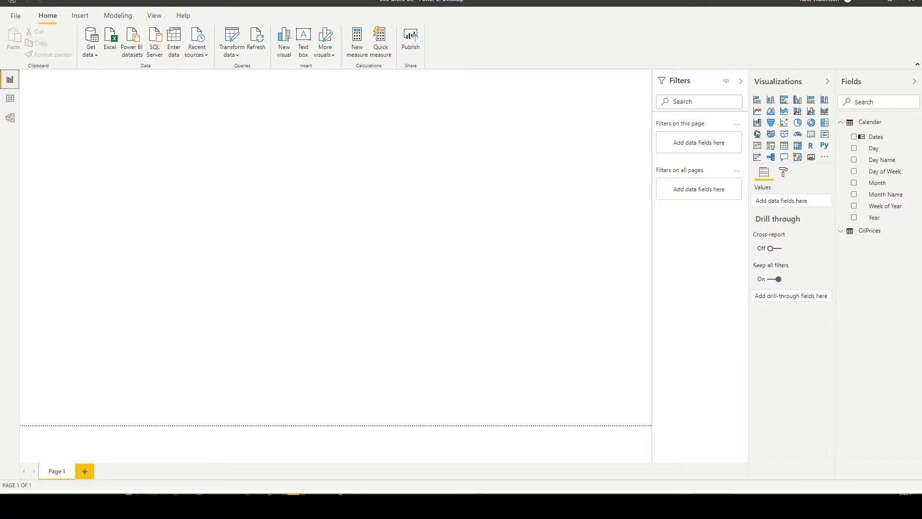
pyautogui.moveTo(860, 224); pyautogui.dragTo(312, 223)
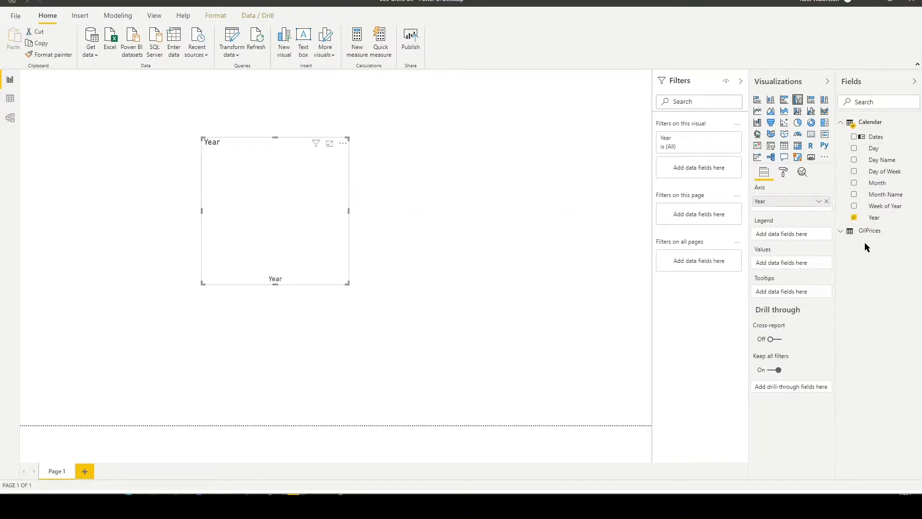
pyautogui.click(845, 234)
pyautogui.moveTo(859, 268); pyautogui.dragTo(781, 235)
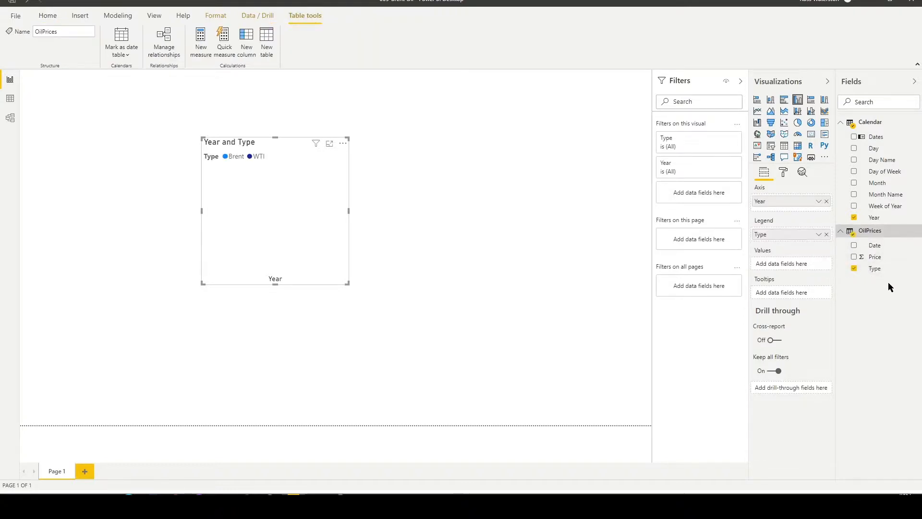
pyautogui.moveTo(874, 263); pyautogui.dragTo(783, 264)
pyautogui.click(818, 265)
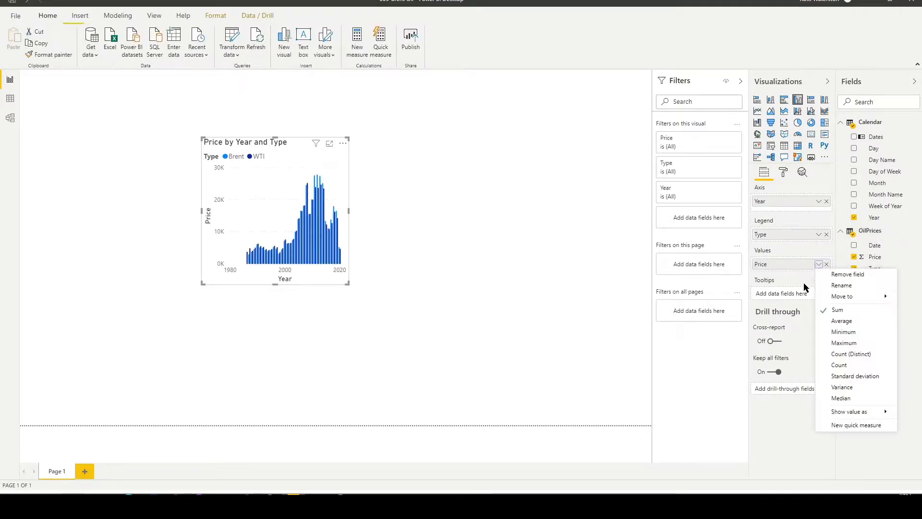
pyautogui.click(848, 321)
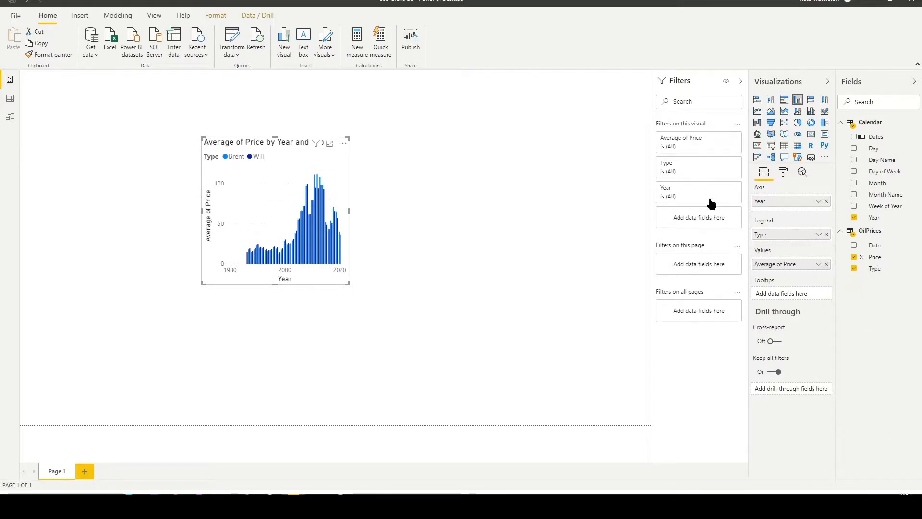
# Convert the average price chart to a line chart and enlarge it to span nearly the full page width.
pyautogui.click(758, 112)
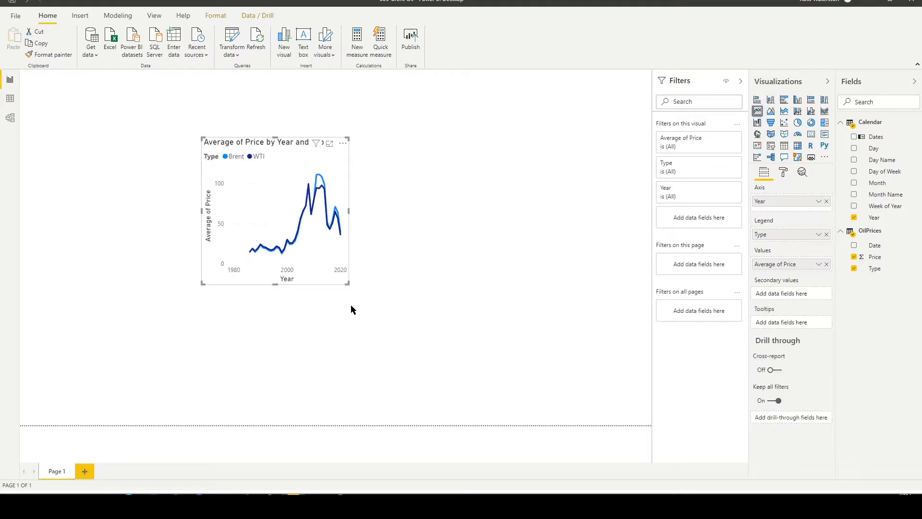
pyautogui.moveTo(347, 283); pyautogui.dragTo(619, 366)
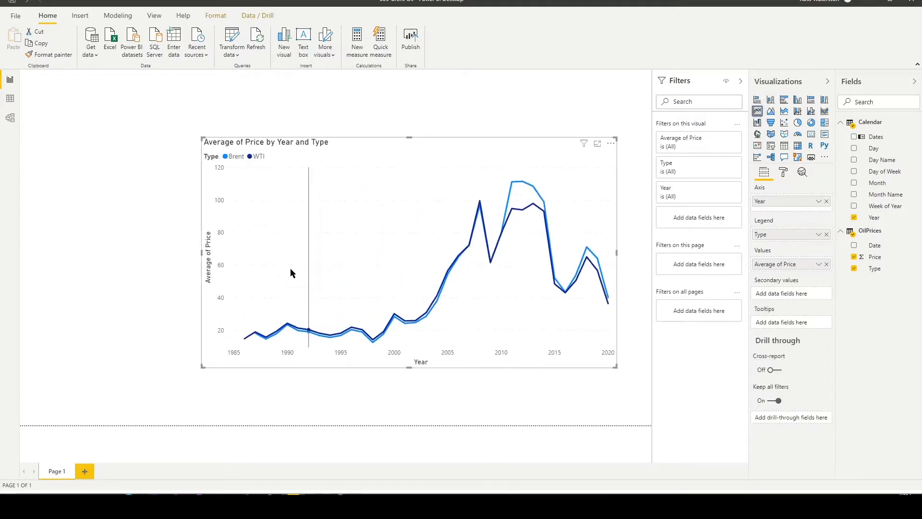
pyautogui.moveTo(202, 138); pyautogui.dragTo(24, 129)
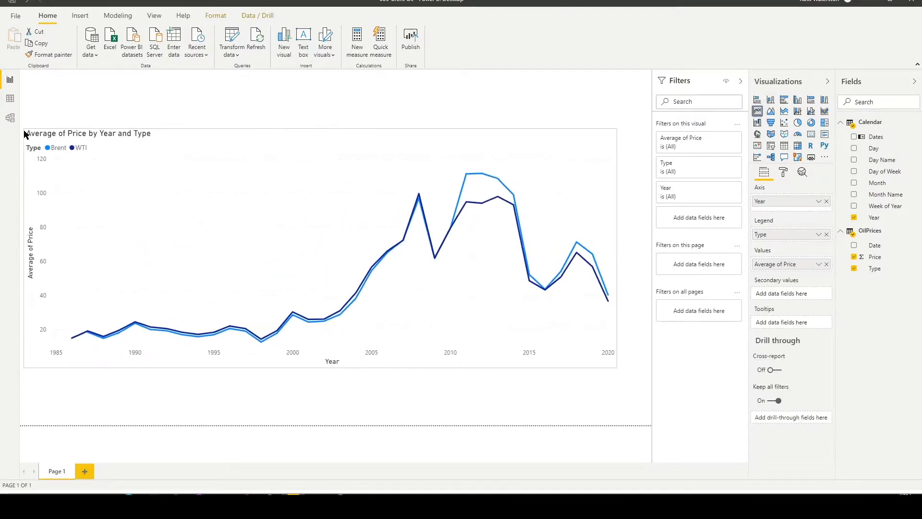
# Examine the calculations offered for quick measures, including the time intelligence group, and leave without creating a measure.
pyautogui.moveTo(93, 200)
pyautogui.click(382, 38)
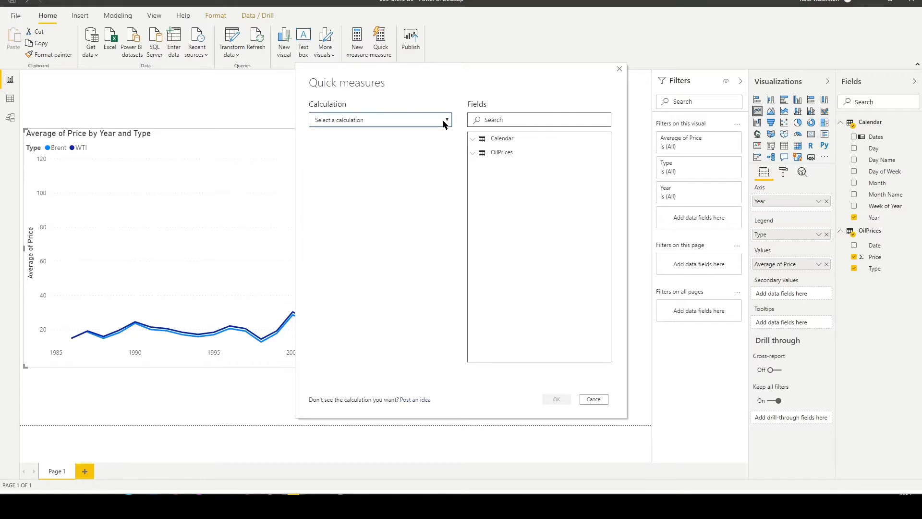
pyautogui.click(444, 121)
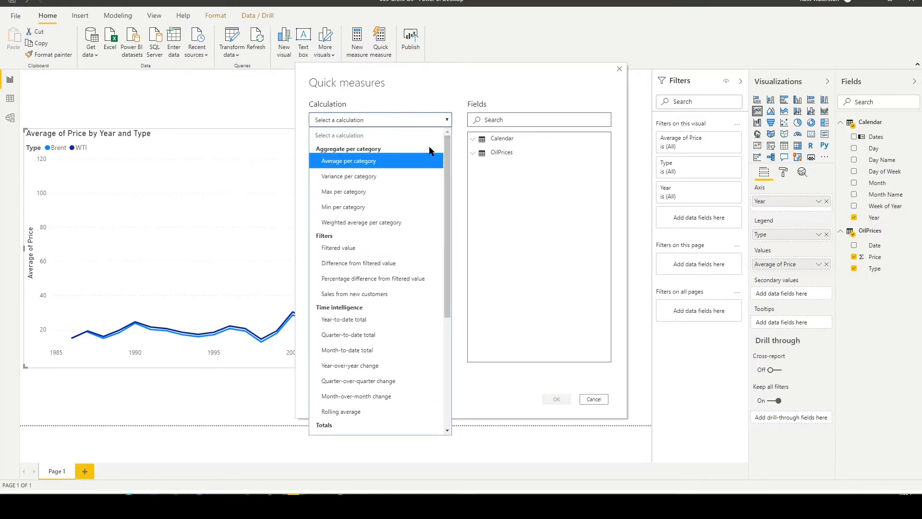
pyautogui.scroll(-4, 428, 145)
pyautogui.scroll(3, 413, 232)
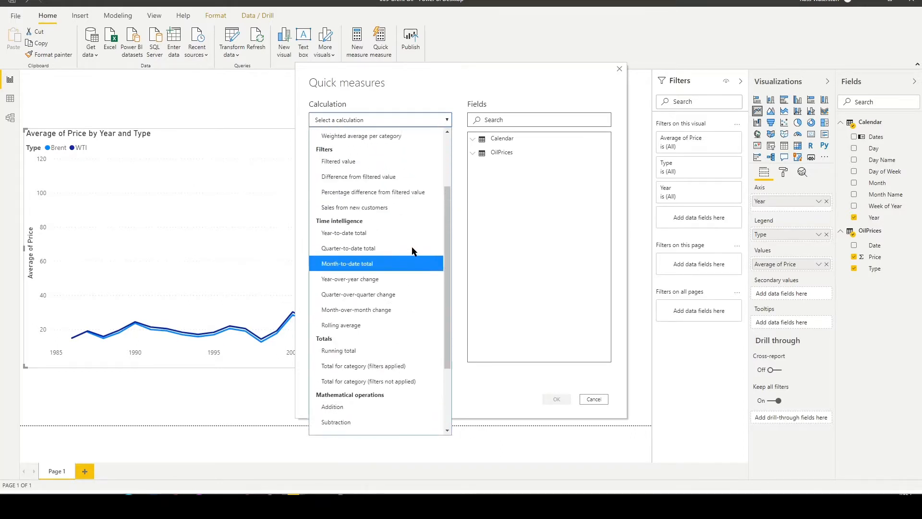
pyautogui.scroll(-2, 412, 252)
pyautogui.scroll(-1, 412, 257)
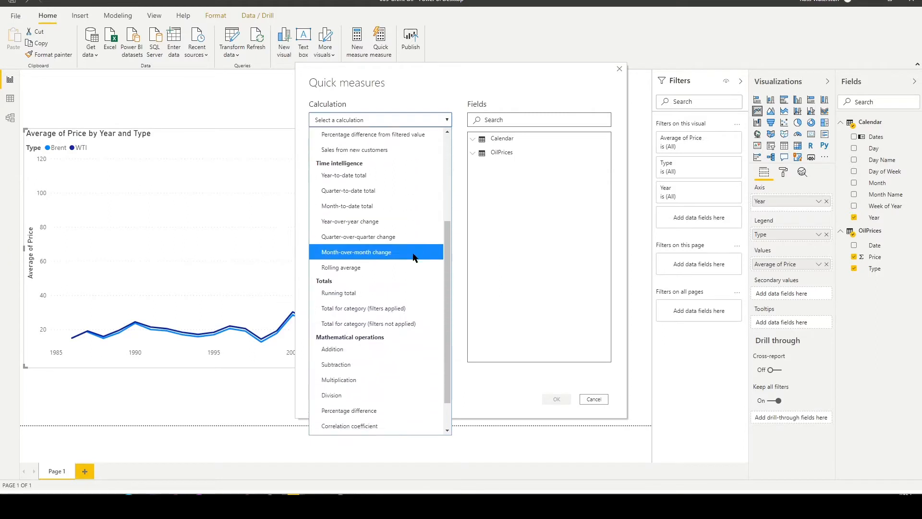
pyautogui.click(620, 68)
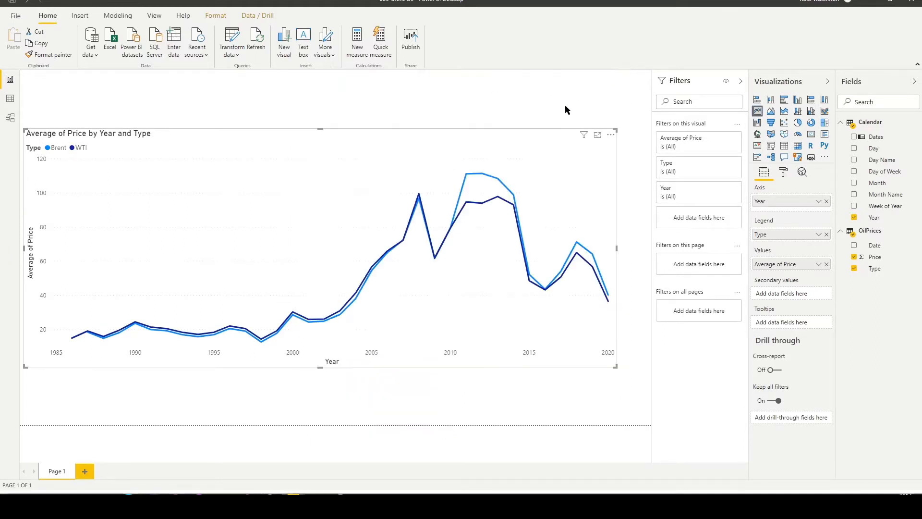